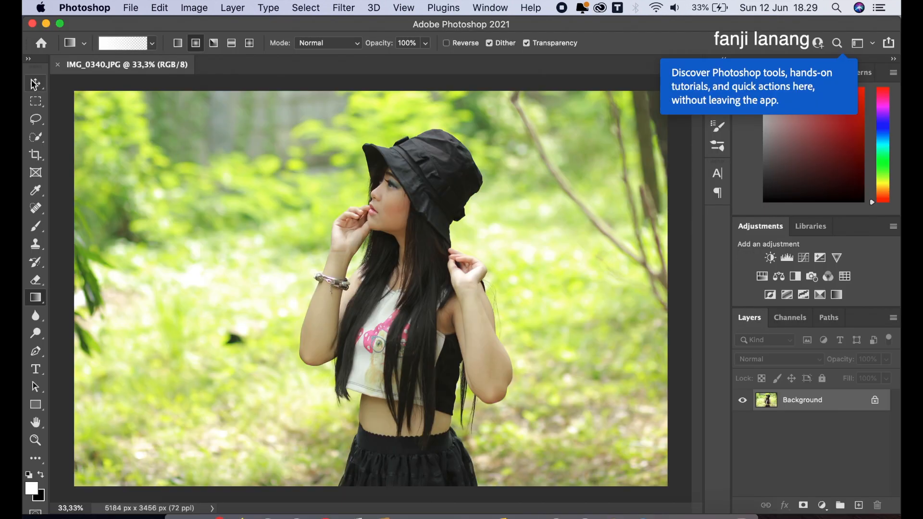
Step: Duplicate the Background layer and select the subject automatically on the copy
click(34, 84)
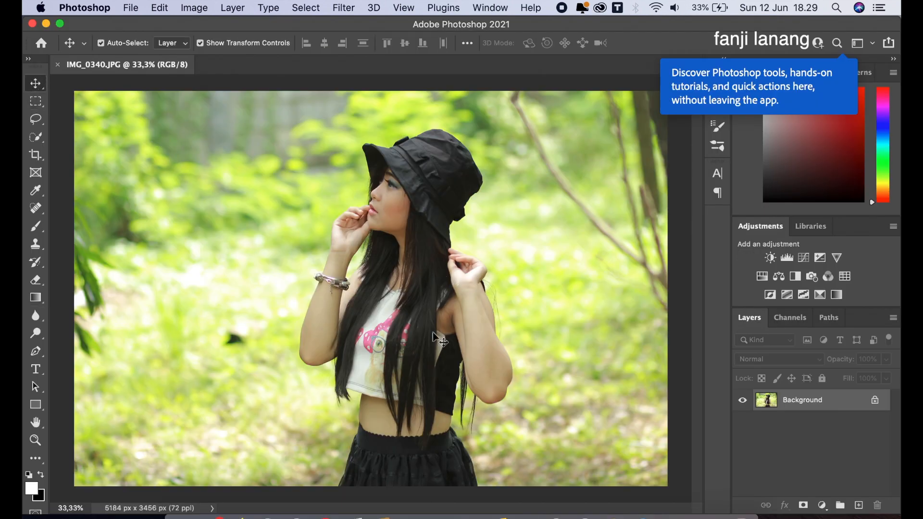
click(821, 405)
drag(822, 405, 860, 504)
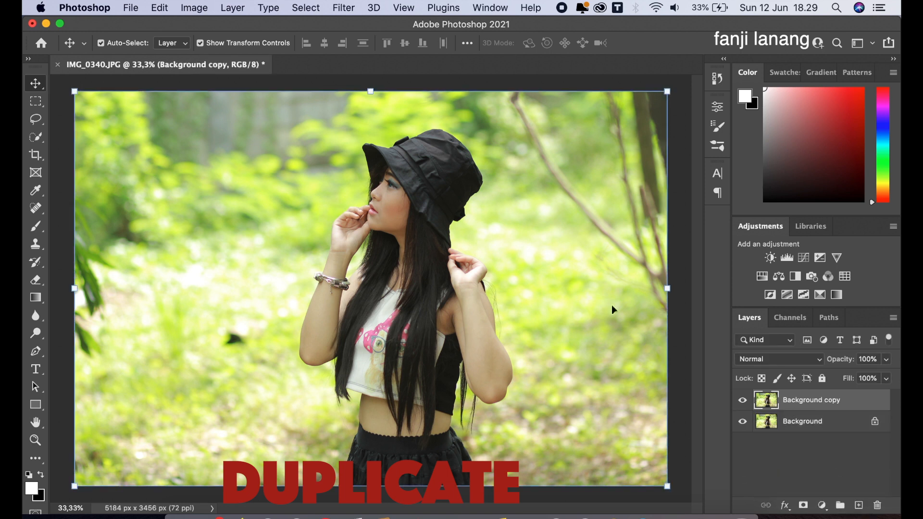
click(305, 8)
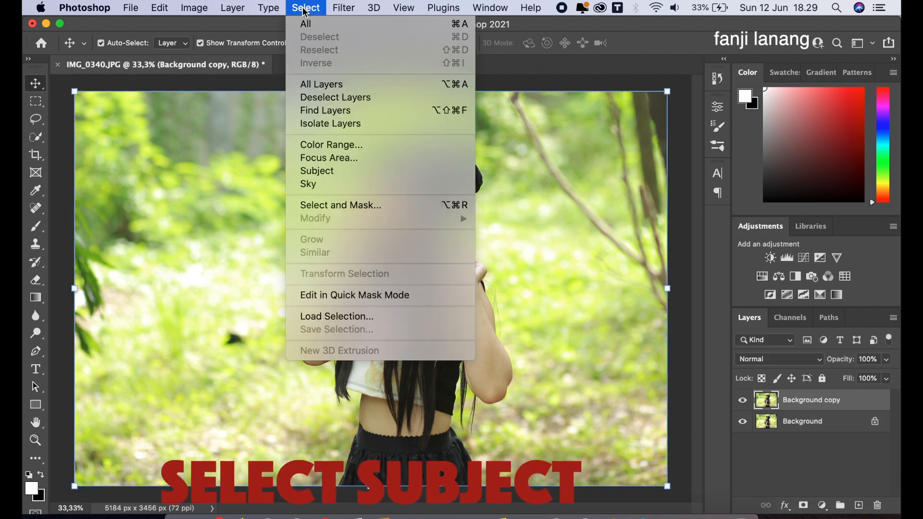
click(336, 171)
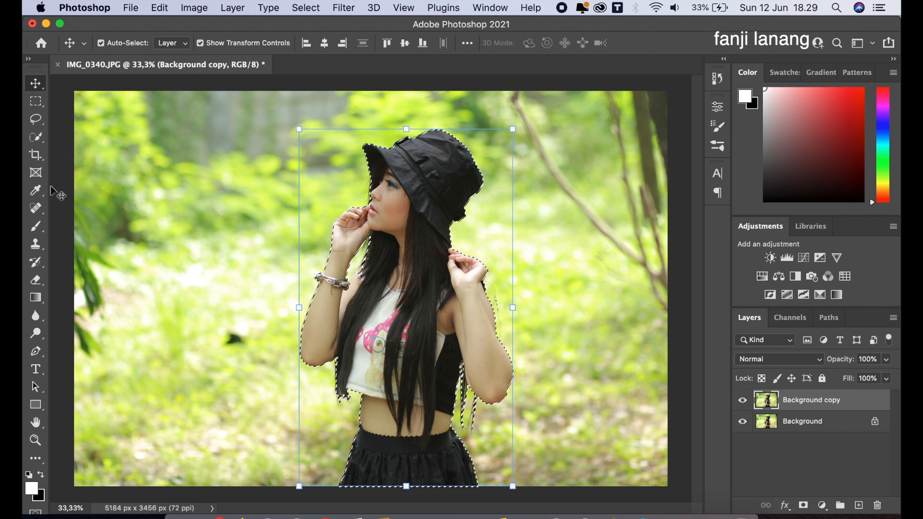
Step: Subtract the green gap between the raised forearm and the hair from the subject selection with the Quick Selection tool
click(42, 209)
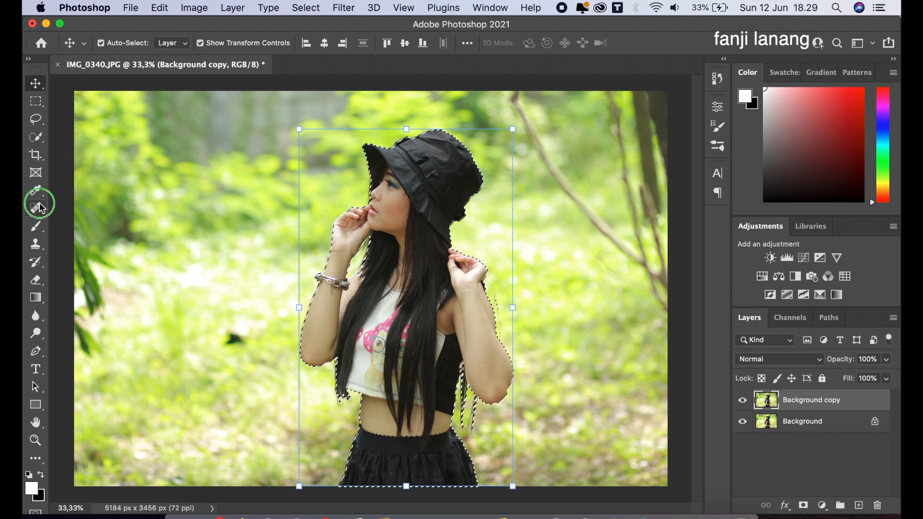
click(42, 139)
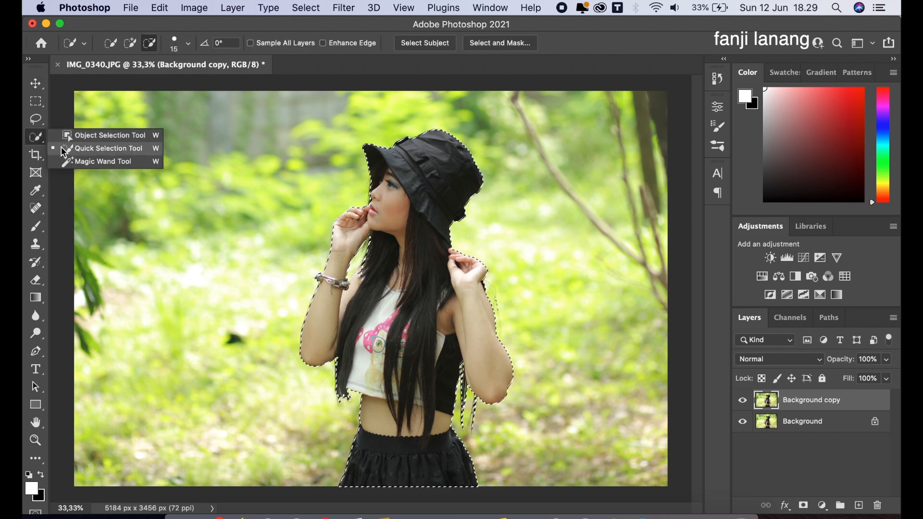
click(68, 148)
key(super+plus)
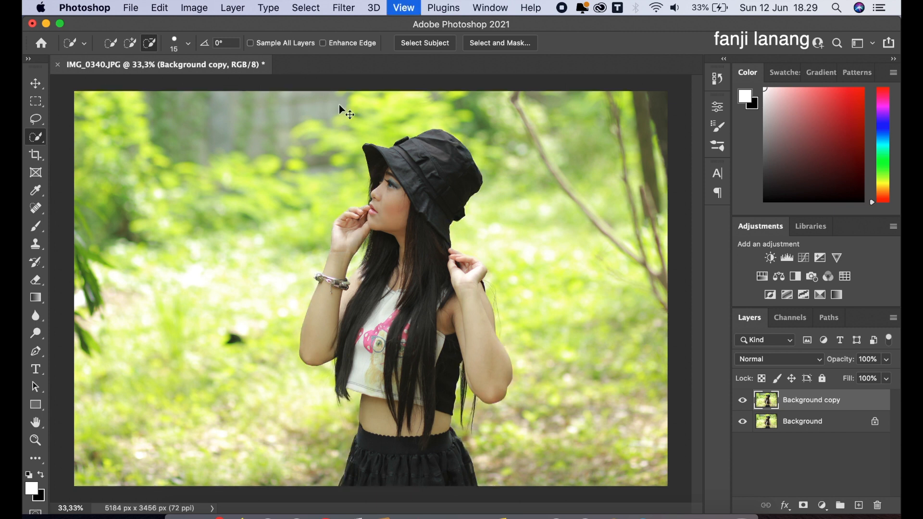
key(super+plus)
key(super+plus)
key(super+plus)
drag(347, 156, 368, 262)
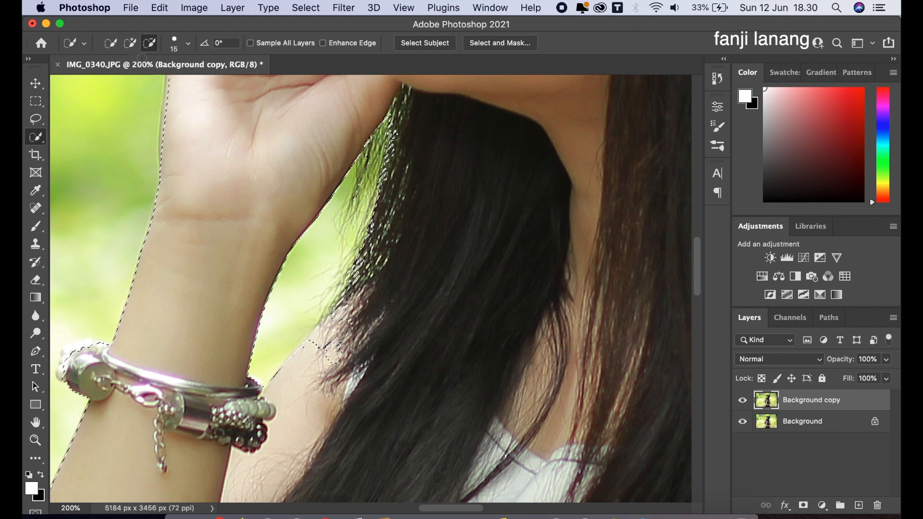
Step: Add the missed shoulder skin back to the selection, and subtract the green gap beside the forearm again
click(129, 44)
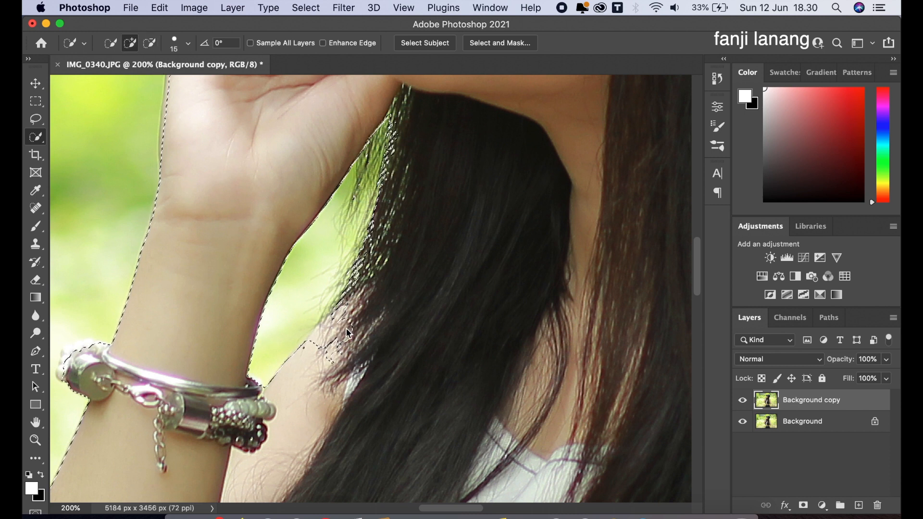
drag(344, 336, 323, 363)
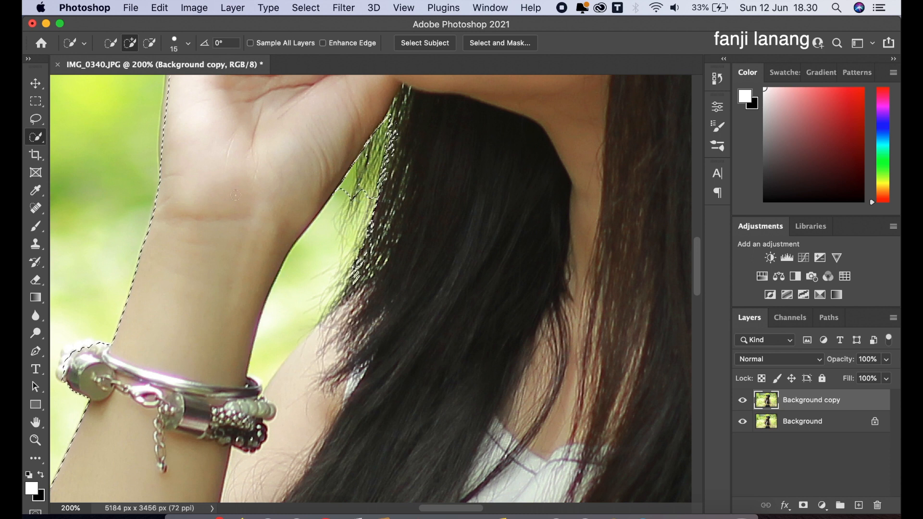
click(149, 43)
click(327, 236)
drag(327, 236, 315, 259)
drag(294, 306, 274, 345)
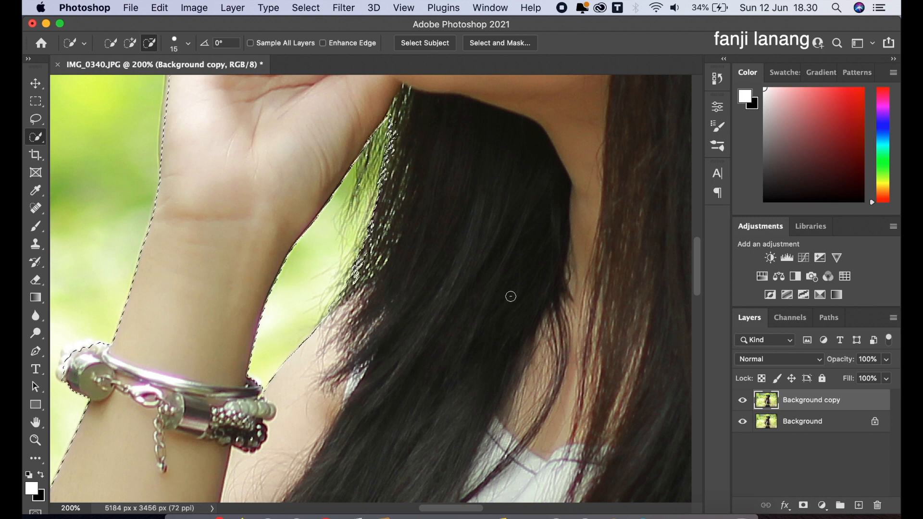
Step: Copy the selected woman from the Background copy layer onto a new layer
key(super+minus)
key(super+minus)
key(super+minus)
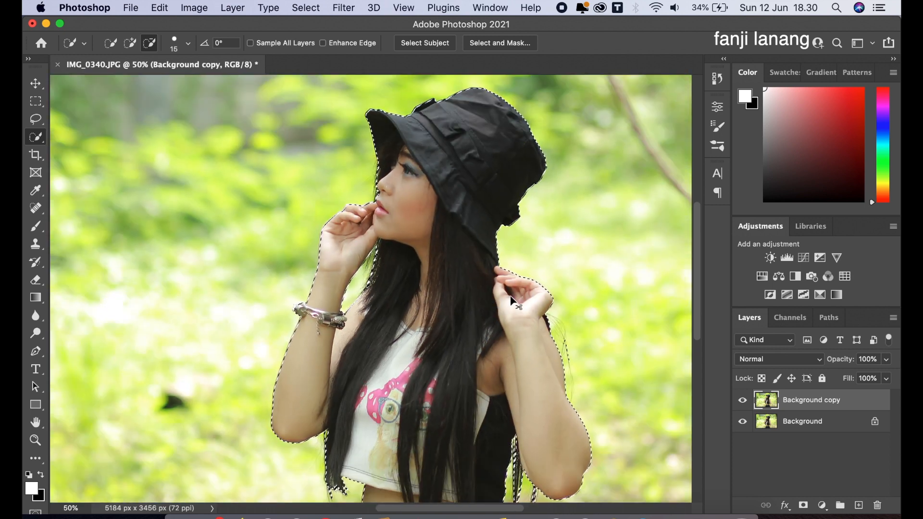
key(super+minus)
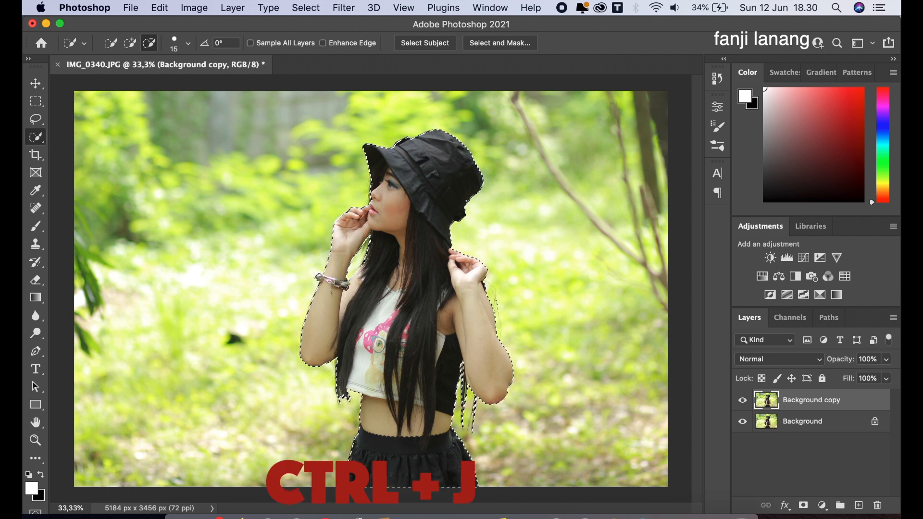
key(super+j)
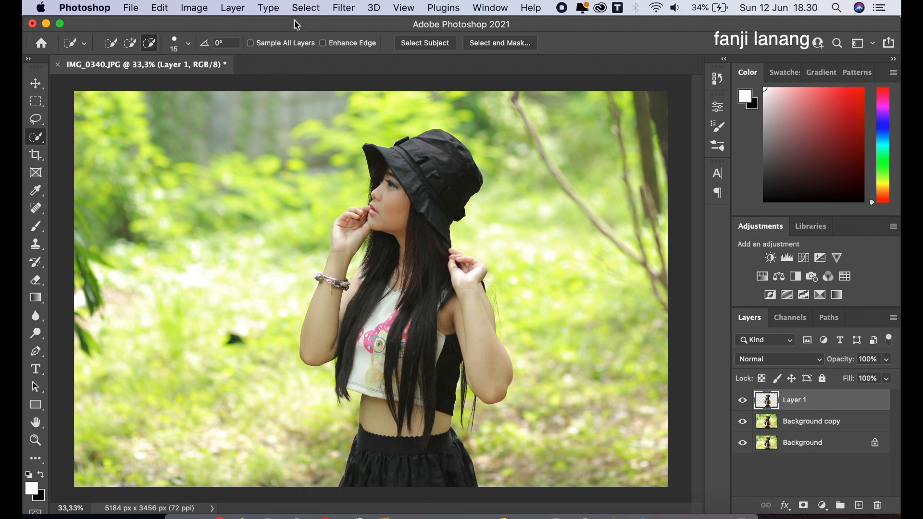
Step: Select the subject again and, with the Background copy layer active, expand the selection by 5 pixels
click(411, 42)
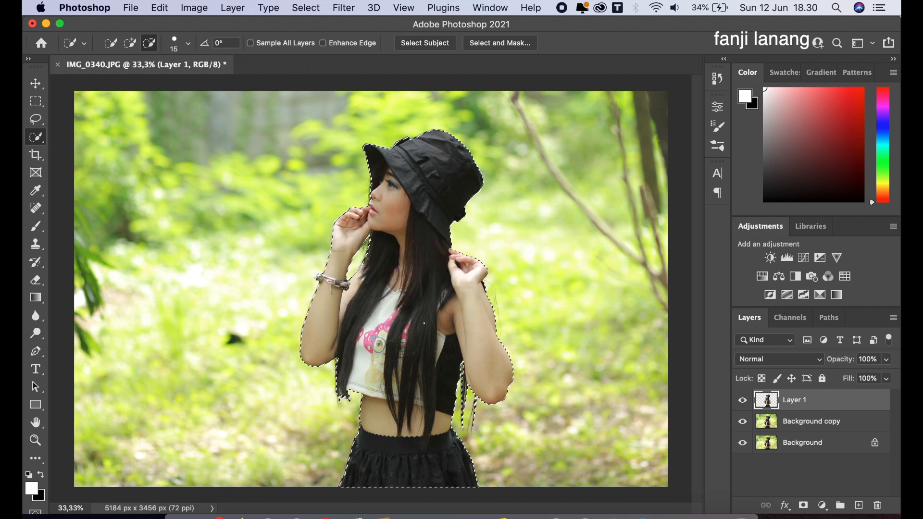
click(791, 423)
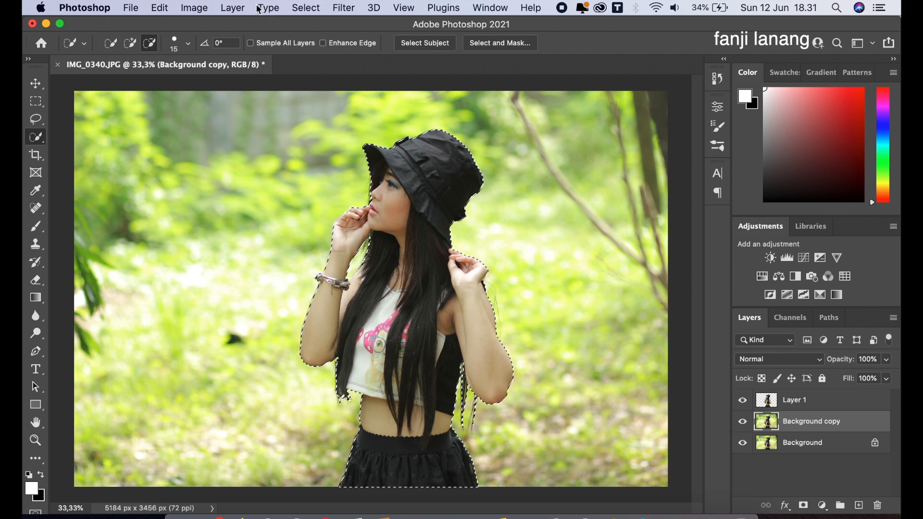
click(306, 8)
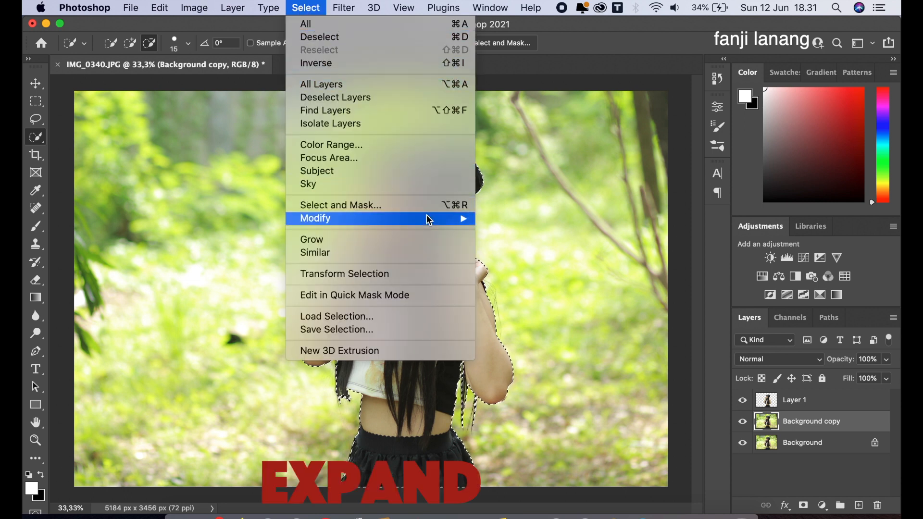
mouse_move(429, 220)
click(523, 247)
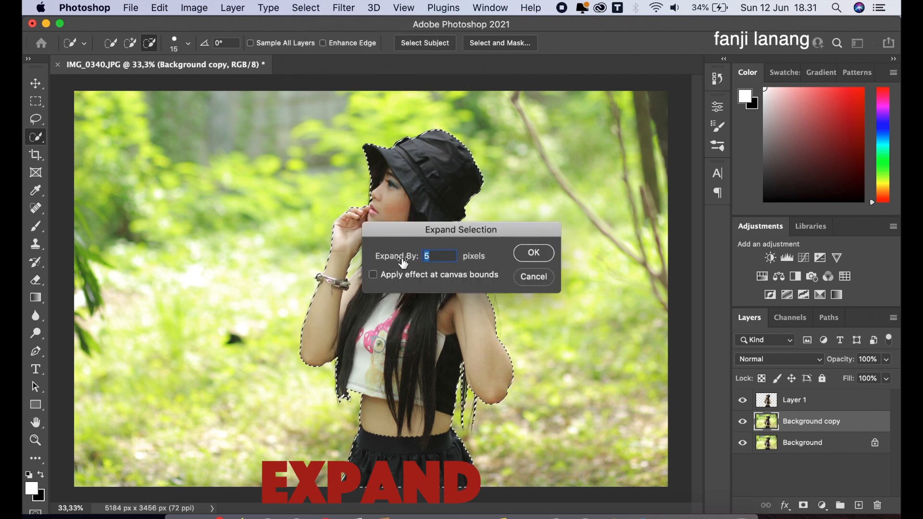
click(533, 254)
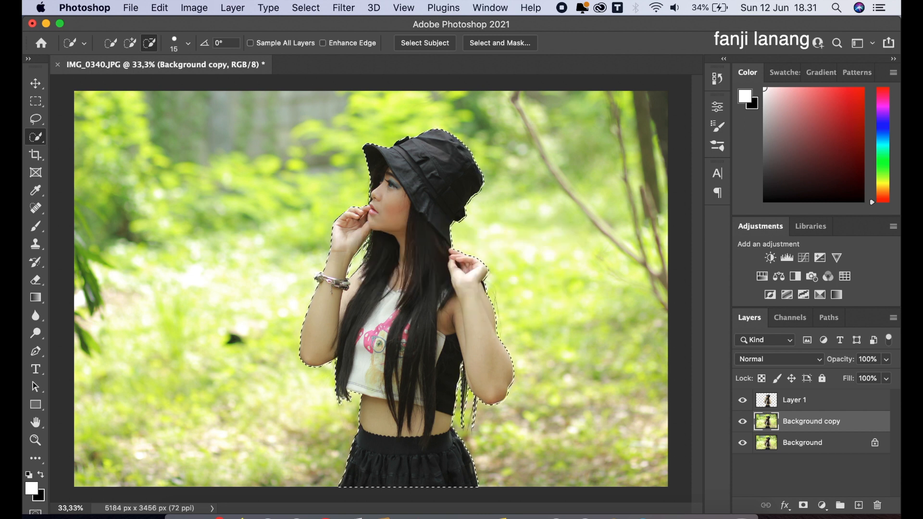
Step: Fill the expanded selection on Background copy using Content-Aware with Color Adaptation, Normal mode and 100% opacity
click(197, 9)
mouse_move(169, 11)
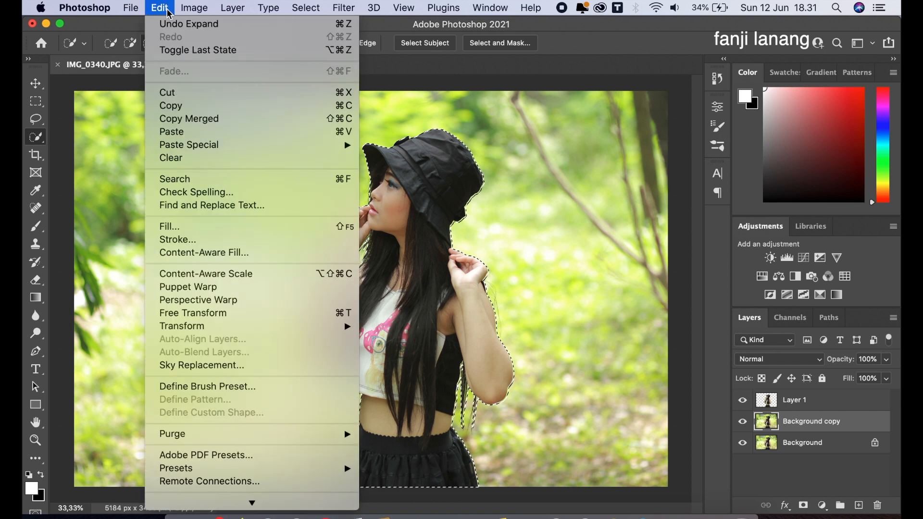
click(226, 226)
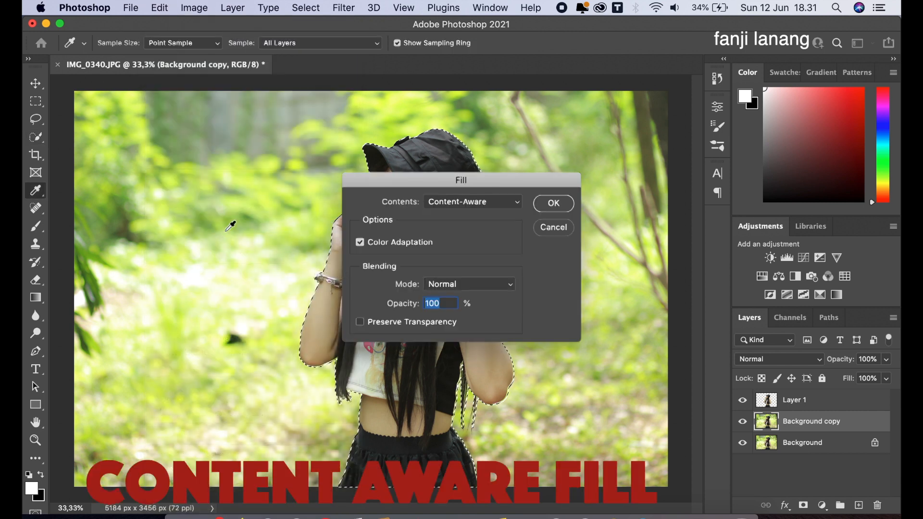
click(489, 203)
click(455, 203)
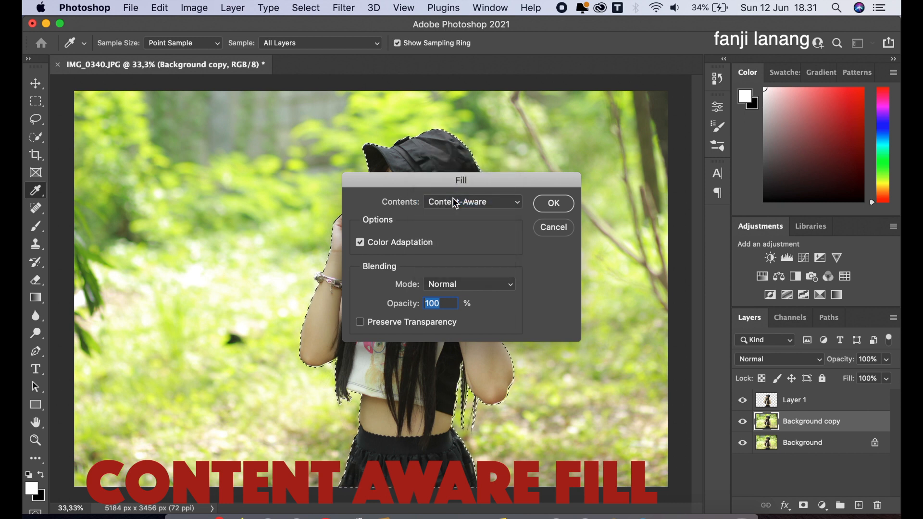
click(555, 203)
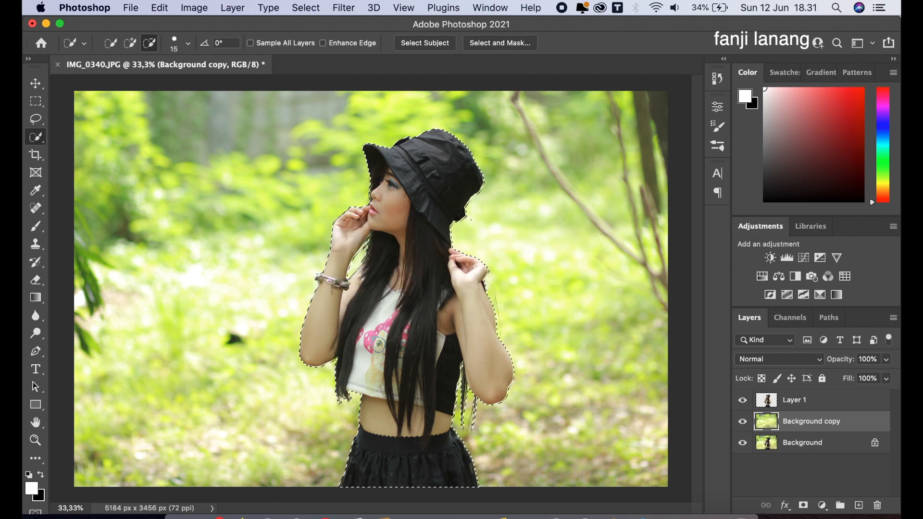
Step: Hide Layer 1 and clear the selection, briefly hiding the Background layer to inspect the filled copy alone
click(743, 421)
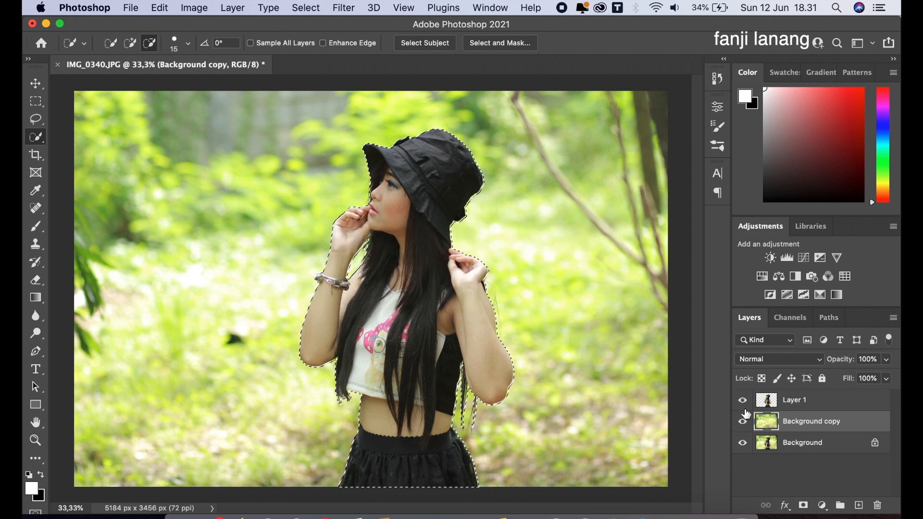
click(743, 400)
click(742, 421)
click(744, 443)
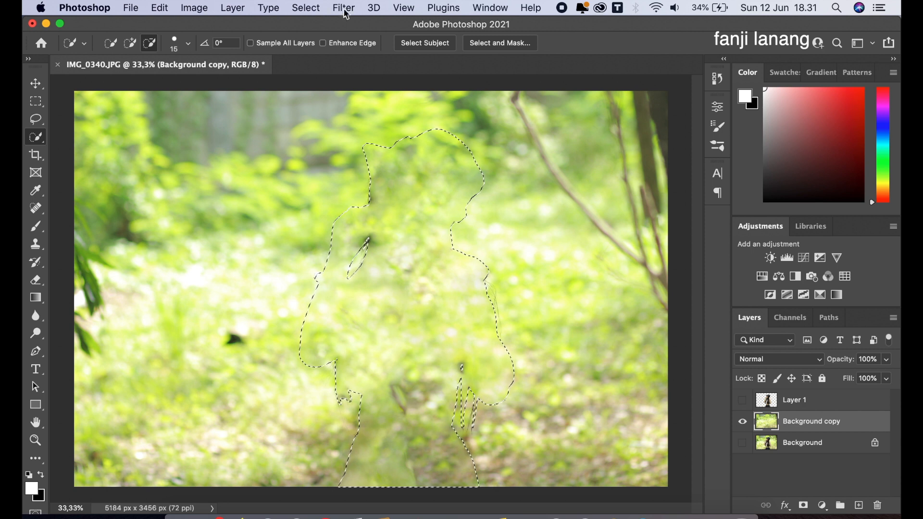
click(291, 9)
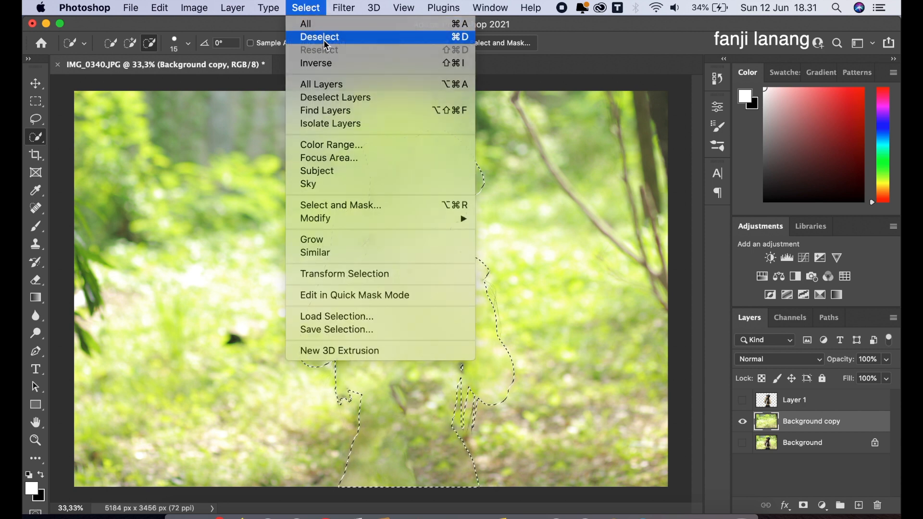
click(326, 45)
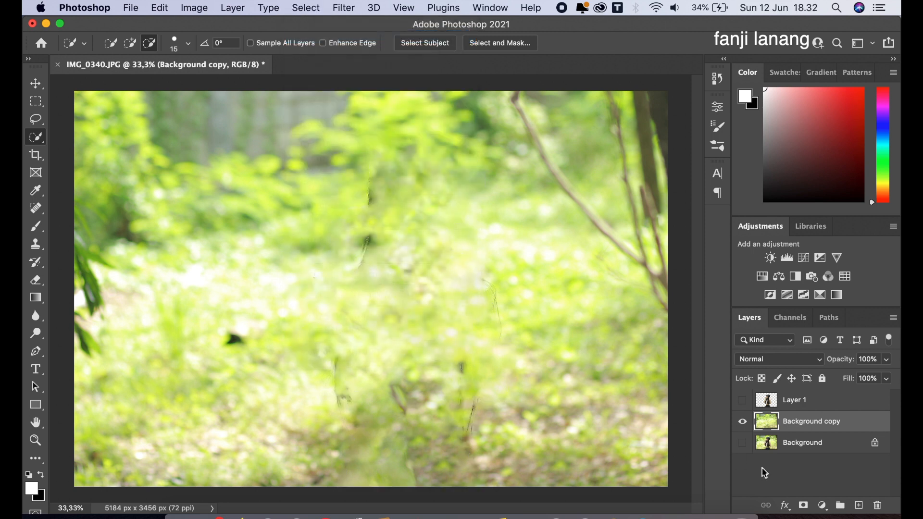
click(742, 443)
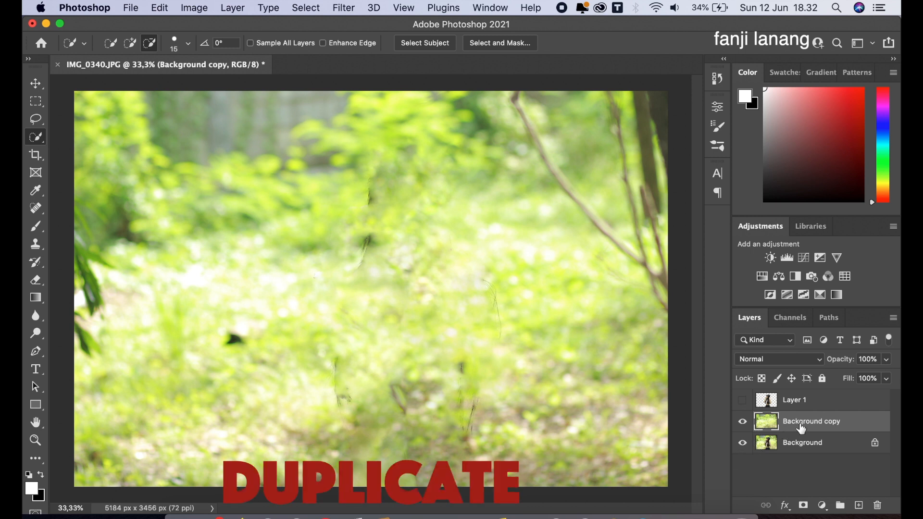
Step: Duplicate the filled Background copy layer and set the duplicate's blend mode to Multiply
drag(803, 426, 858, 504)
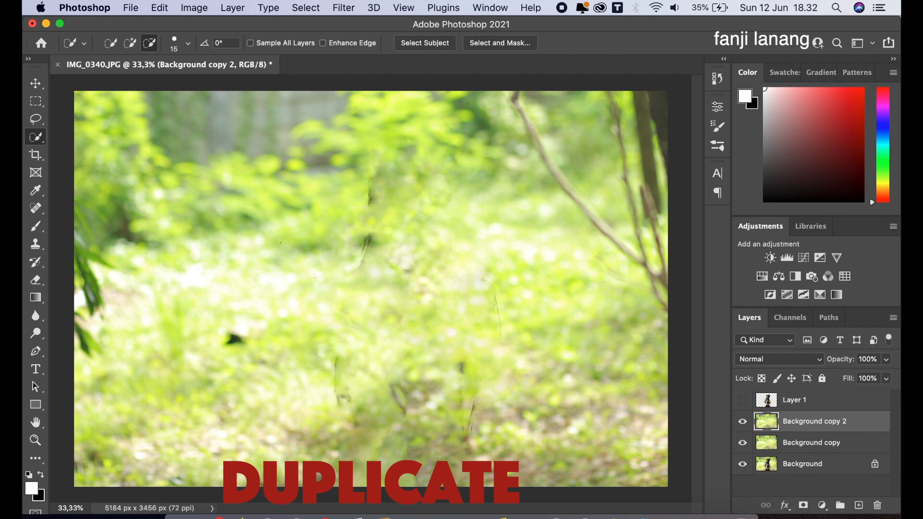
click(766, 367)
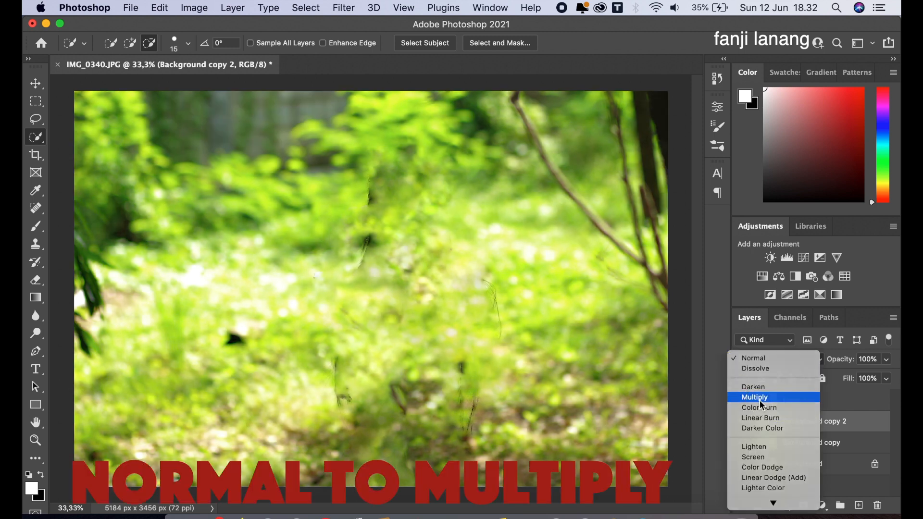
click(761, 398)
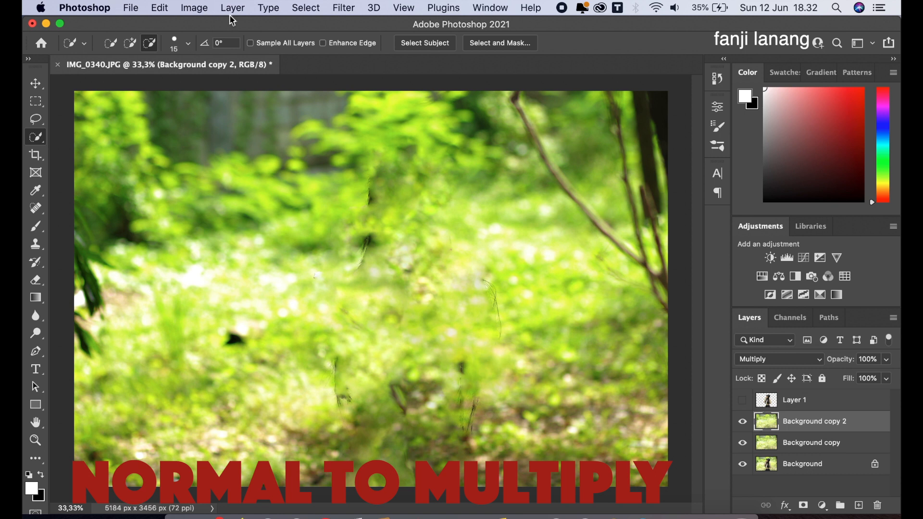
Step: Apply a Gaussian Blur with a radius of 73.7 pixels to the Background copy 2 layer
click(342, 9)
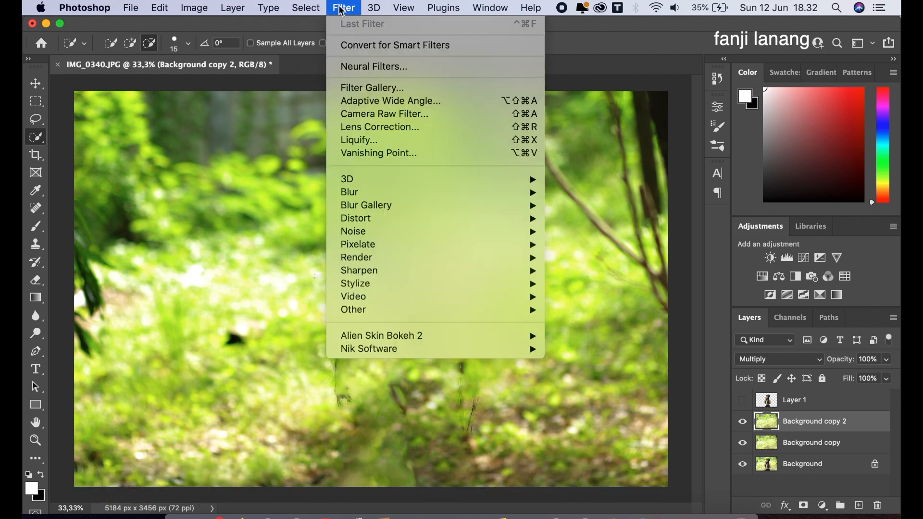
mouse_move(483, 192)
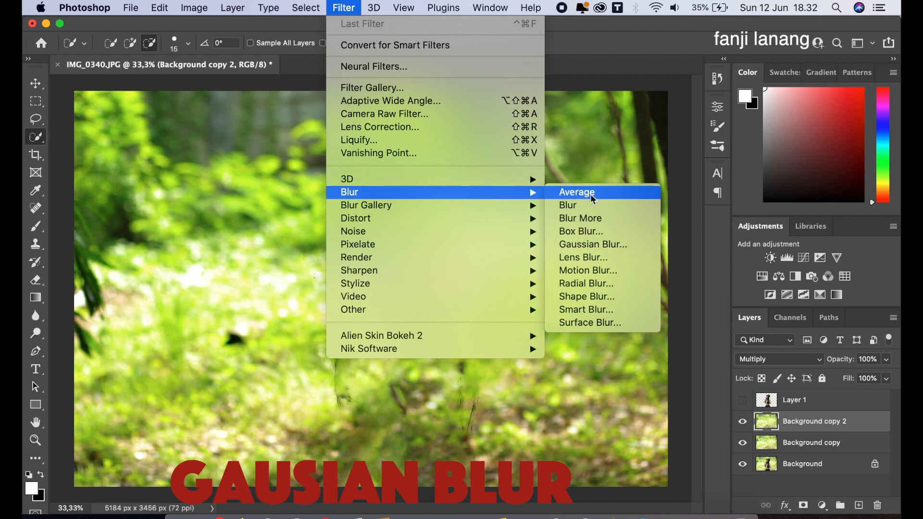
click(610, 245)
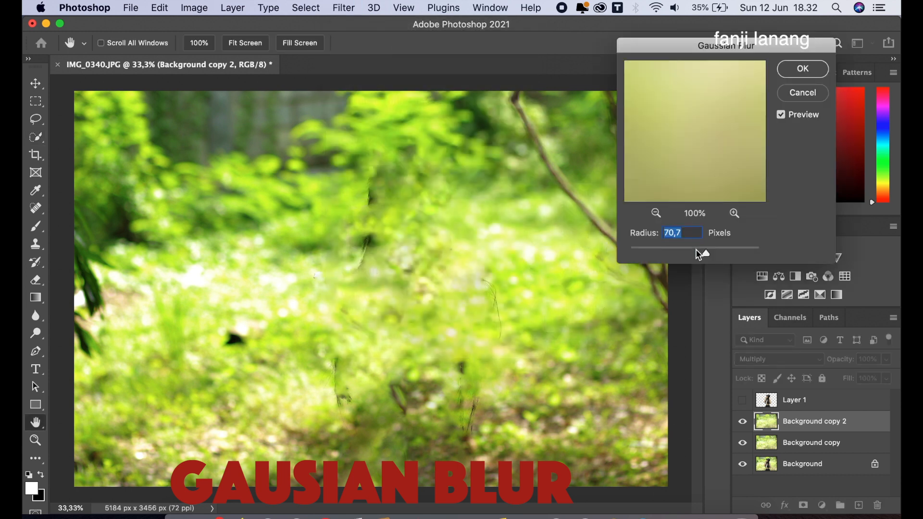
drag(702, 256, 716, 256)
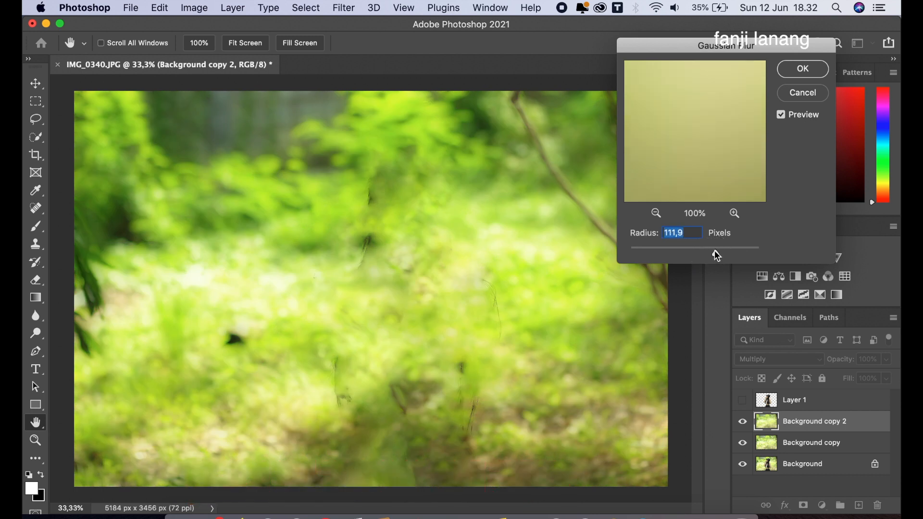
drag(713, 251, 707, 253)
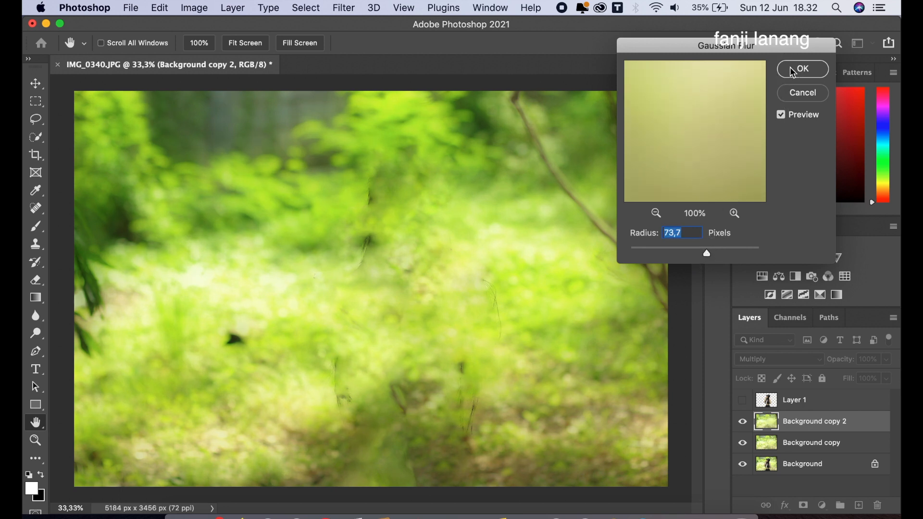
key(Return)
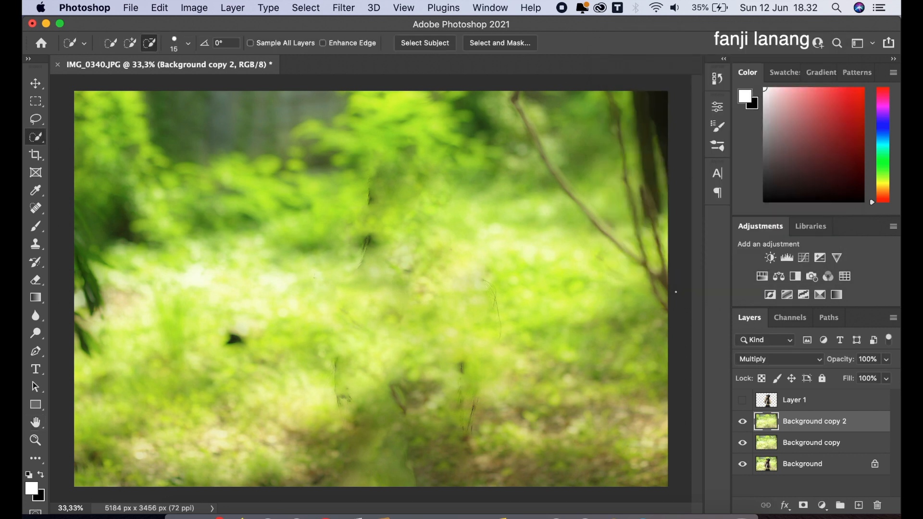
Step: Add a blank layer above Background copy 2 and, for the Gradient tool, sample foliage green #b4e52f as the foreground colour
click(859, 505)
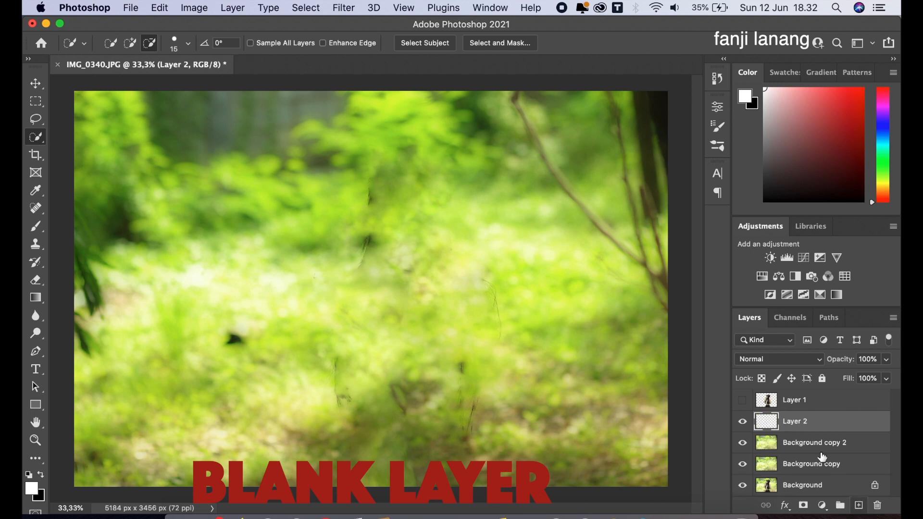
drag(36, 297, 107, 295)
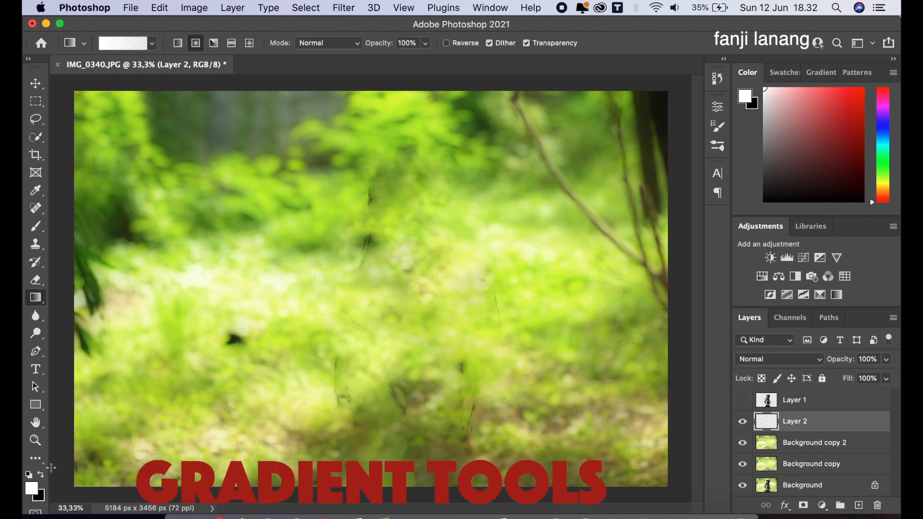
click(32, 489)
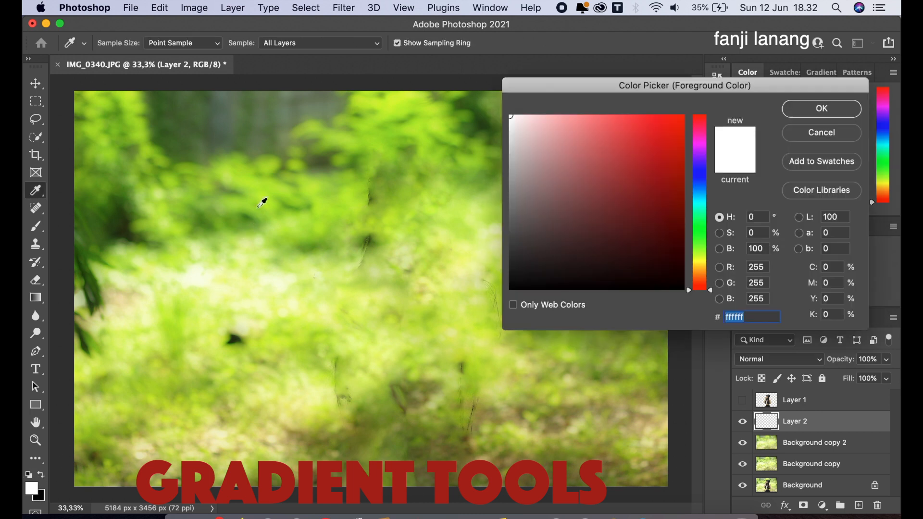
click(262, 200)
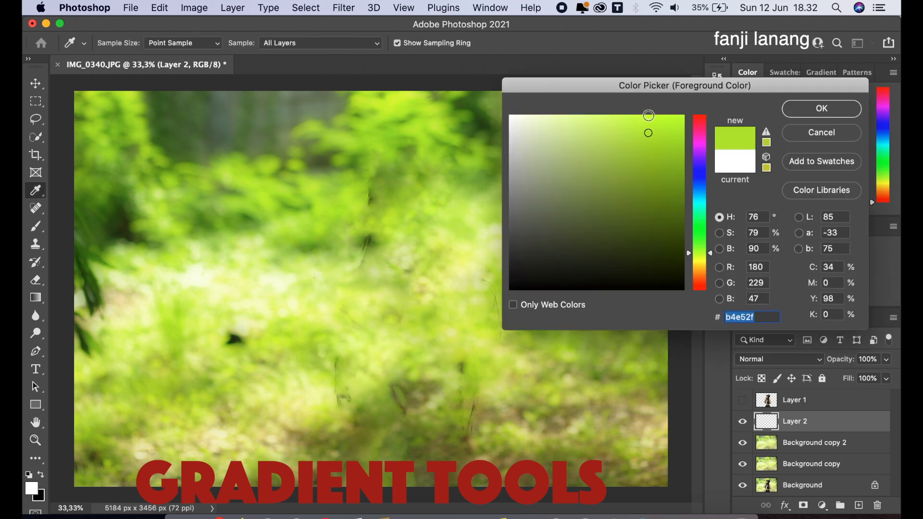
click(802, 109)
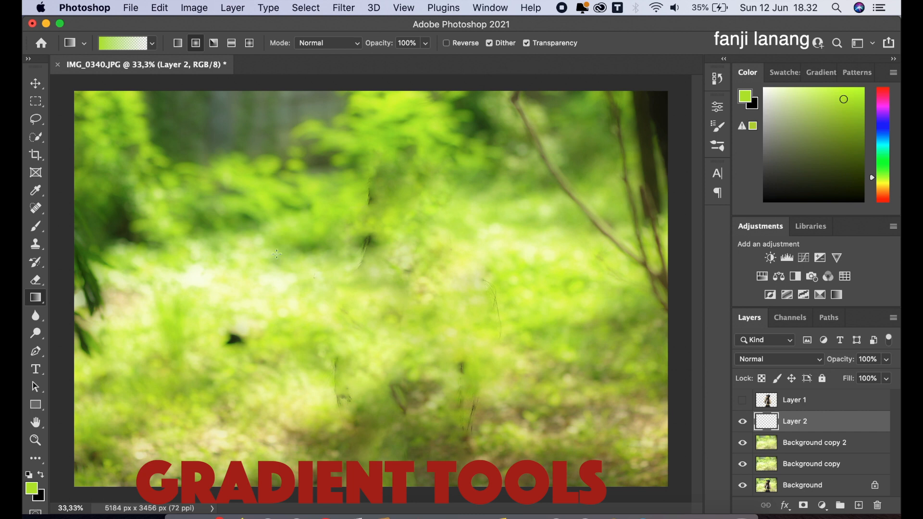
Step: Draw two green-to-transparent radial gradients over the left and right halves of the scene and set Layer 2's blend mode to Screen
drag(262, 276, 432, 361)
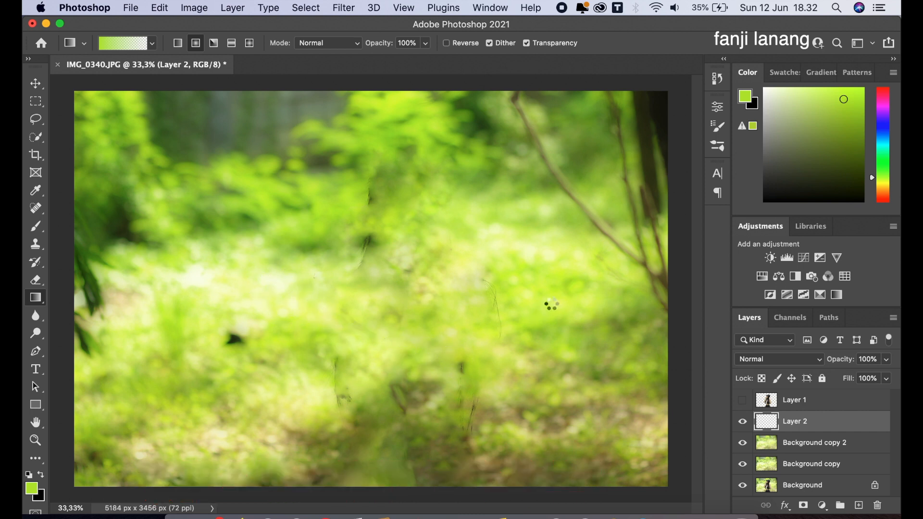
drag(550, 246, 326, 264)
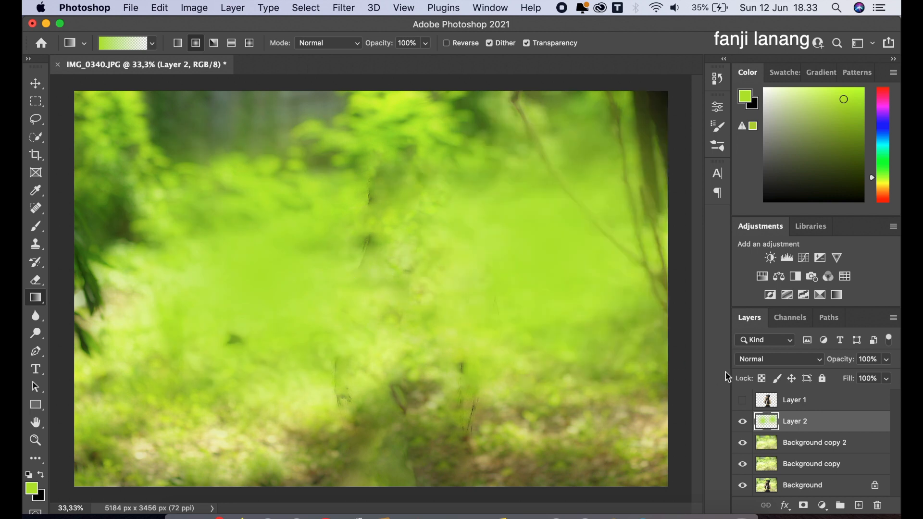
click(769, 359)
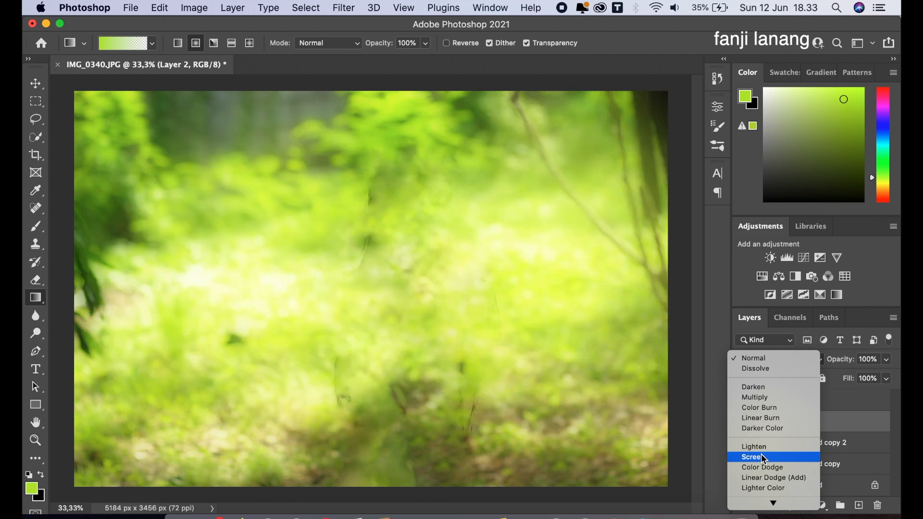
click(762, 455)
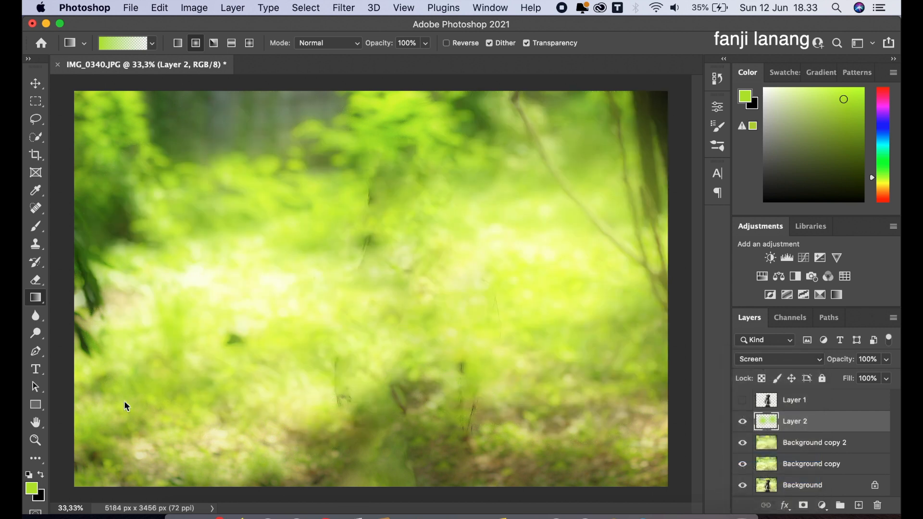
Step: Draw radial gradients in golden yellow (about #ffcd07) over both sides of the scene on Layer 2, and show Layer 1 again
click(33, 496)
drag(700, 253, 699, 271)
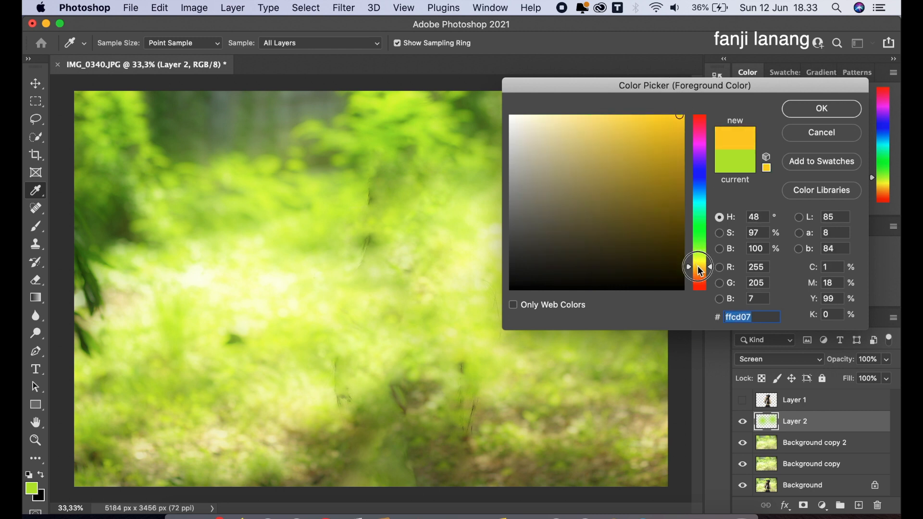
click(833, 117)
key(g)
drag(235, 275, 519, 301)
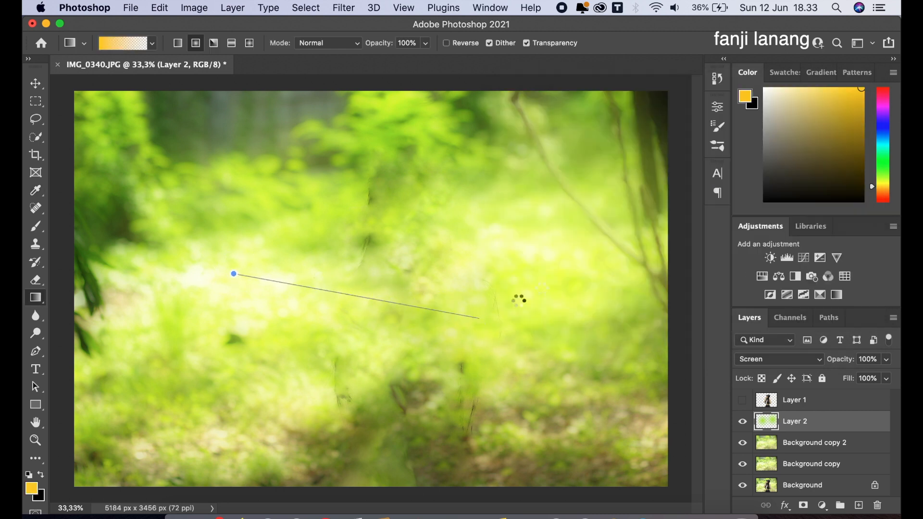
drag(550, 213, 375, 330)
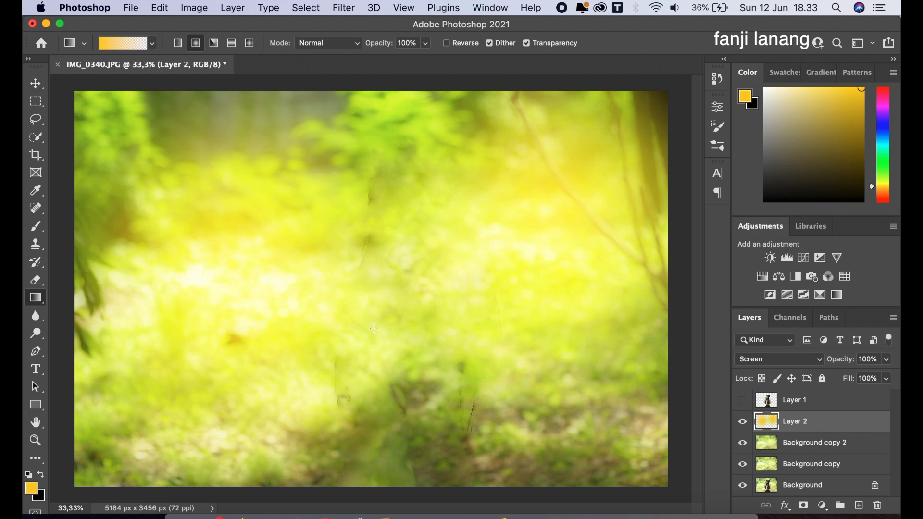
drag(284, 285, 136, 284)
click(744, 401)
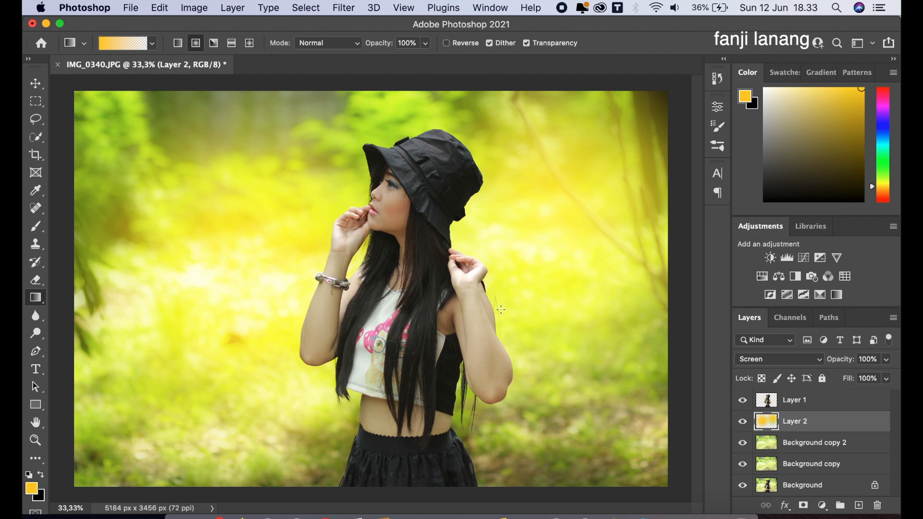
Step: Add a Curves adjustment above Layer 1 and raise the midpoint of the RGB curve slightly to brighten the image
click(822, 505)
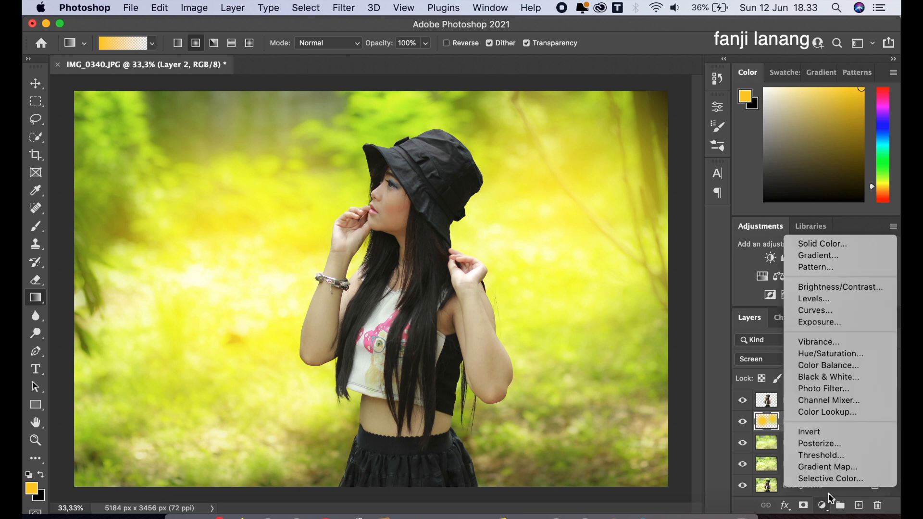
click(685, 326)
click(814, 404)
click(822, 505)
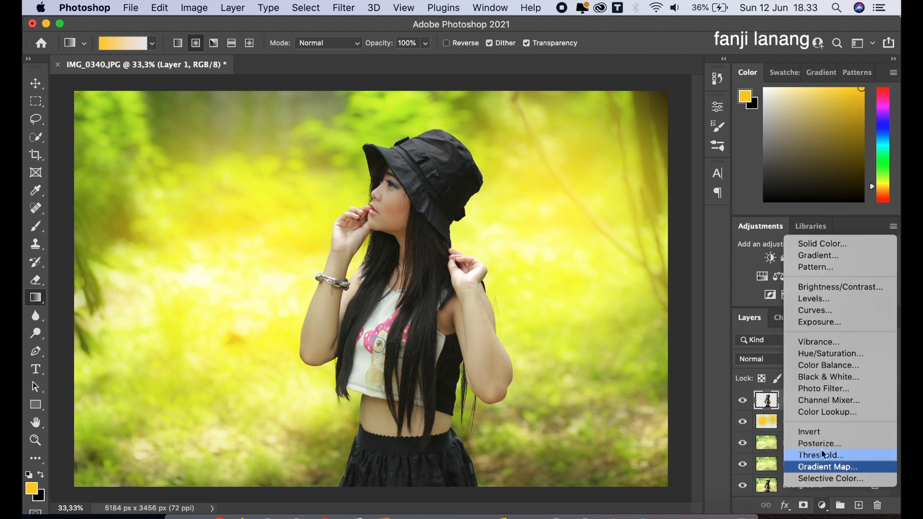
click(828, 311)
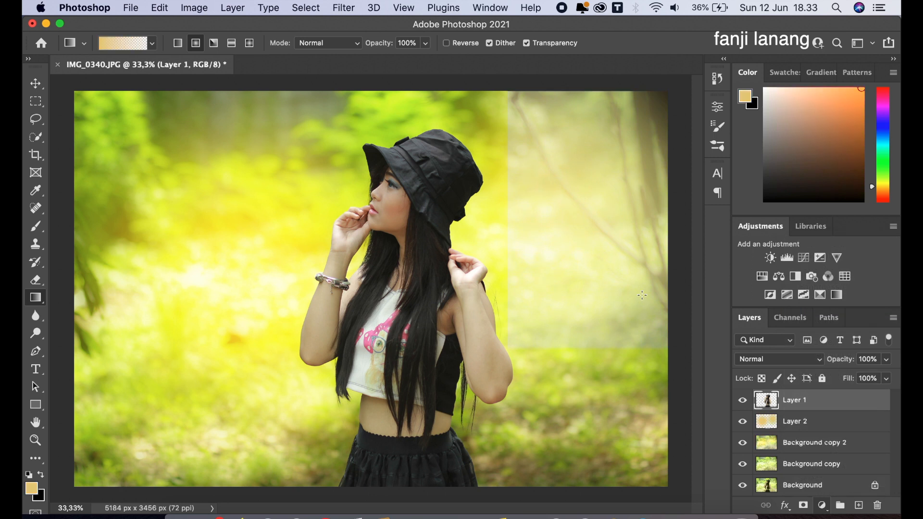
click(612, 237)
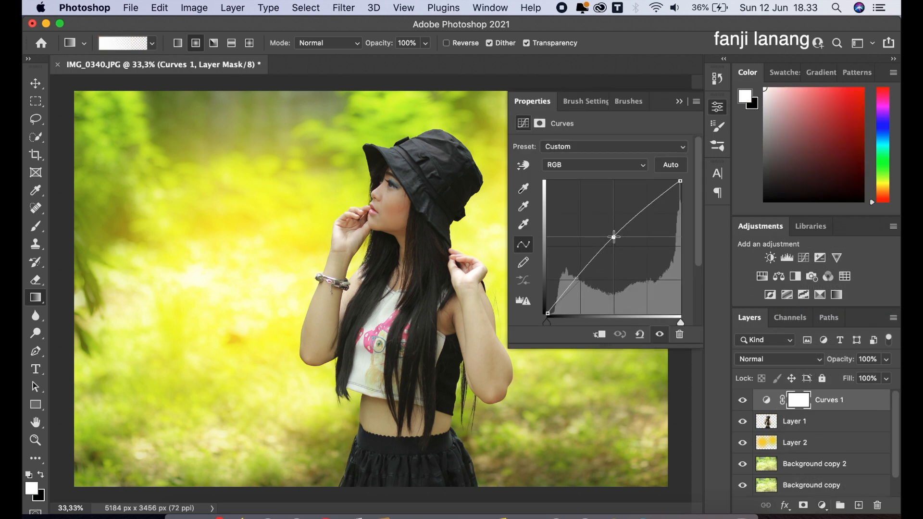
drag(614, 237, 613, 233)
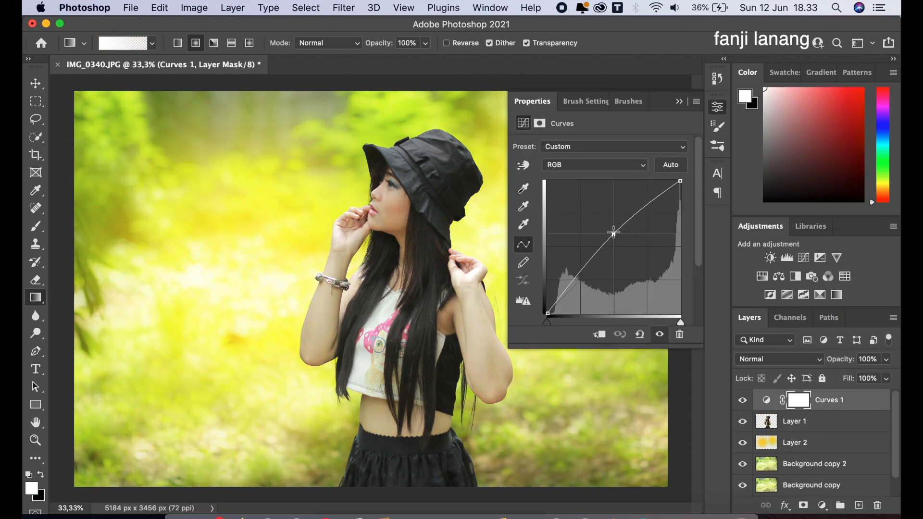
click(548, 314)
click(678, 102)
Step: Add a Selective Color adjustment above Curves 1 and set Greens to Cyan -100% and Magenta +27%
click(823, 505)
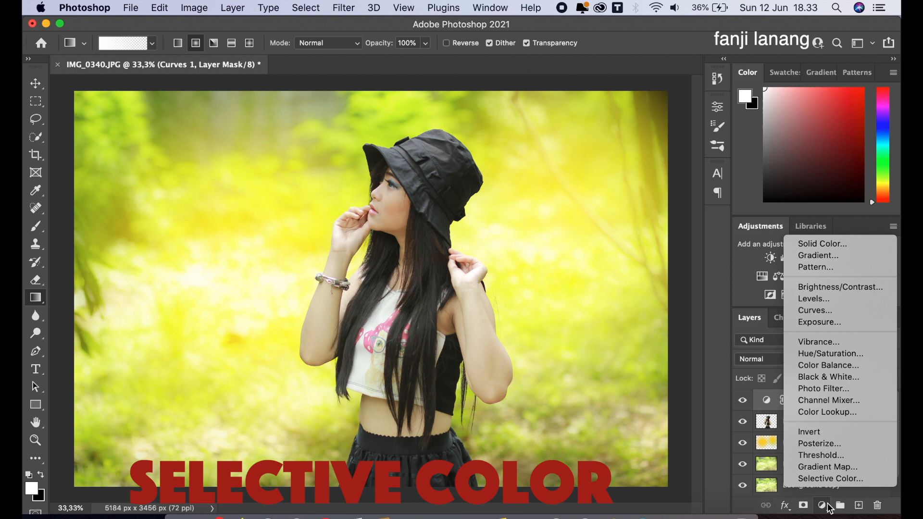
click(836, 479)
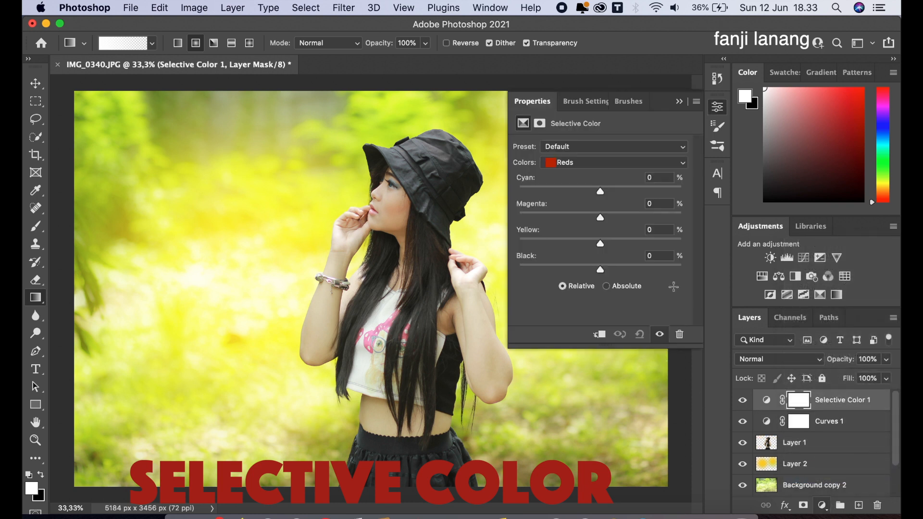
click(577, 163)
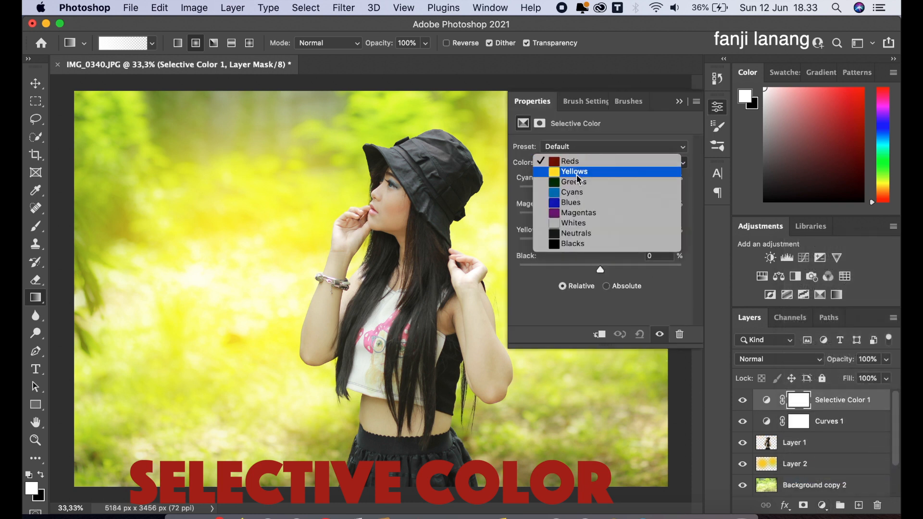
click(576, 180)
click(562, 188)
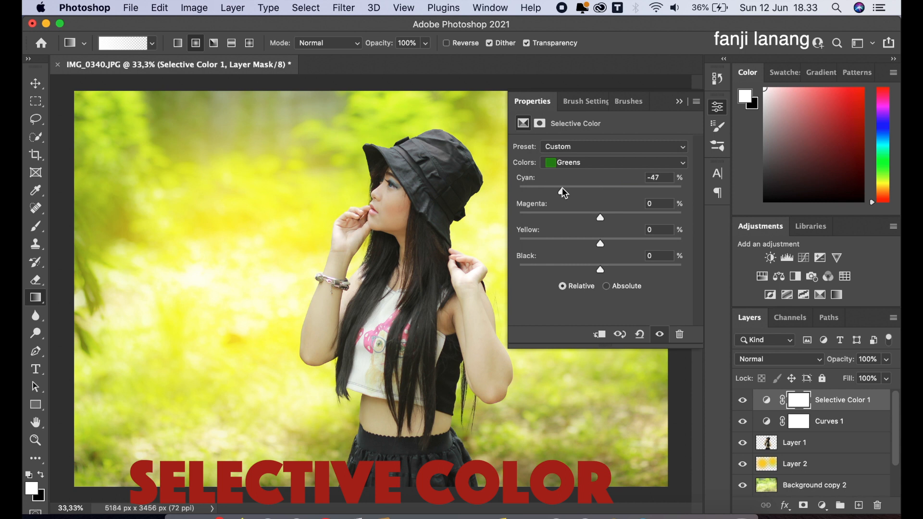
drag(551, 190, 498, 191)
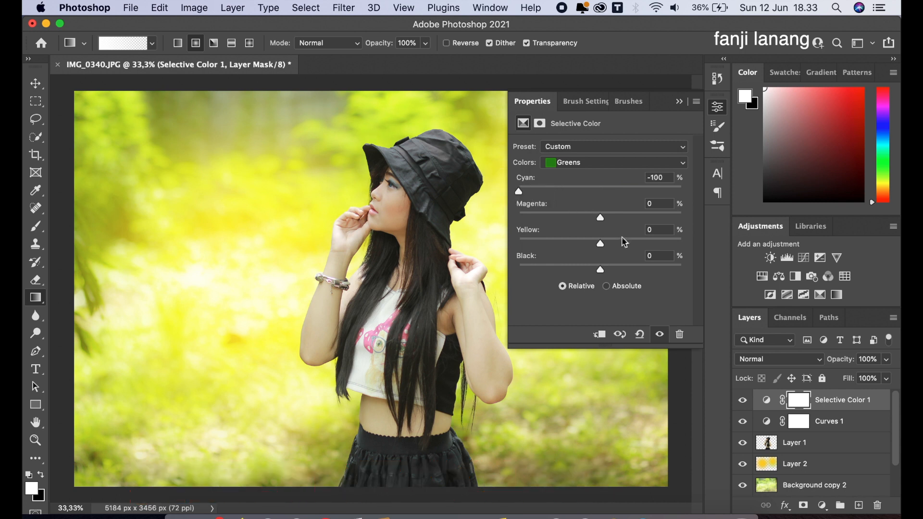
click(622, 216)
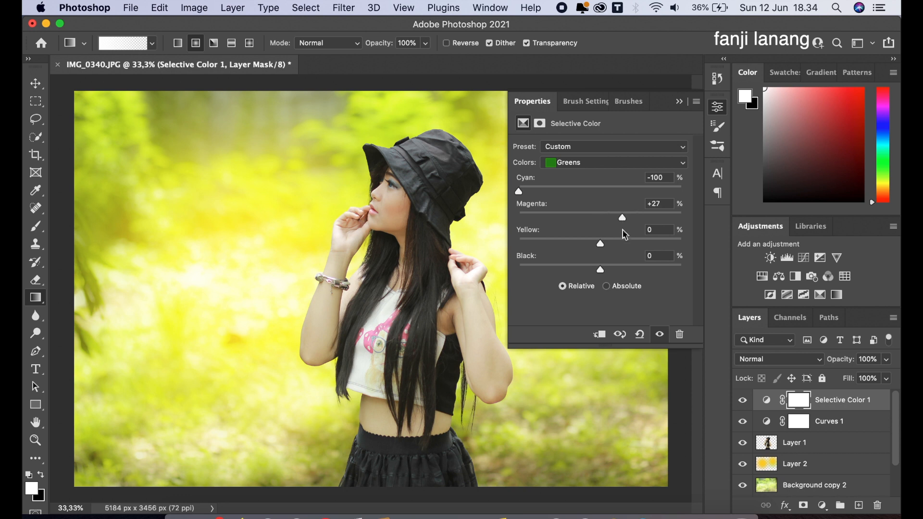
Step: In the Selective Color adjustment, set the Yellows' Cyan to -45% and raise their Yellow value slightly
click(580, 163)
click(583, 152)
click(572, 187)
drag(568, 192, 564, 192)
click(608, 243)
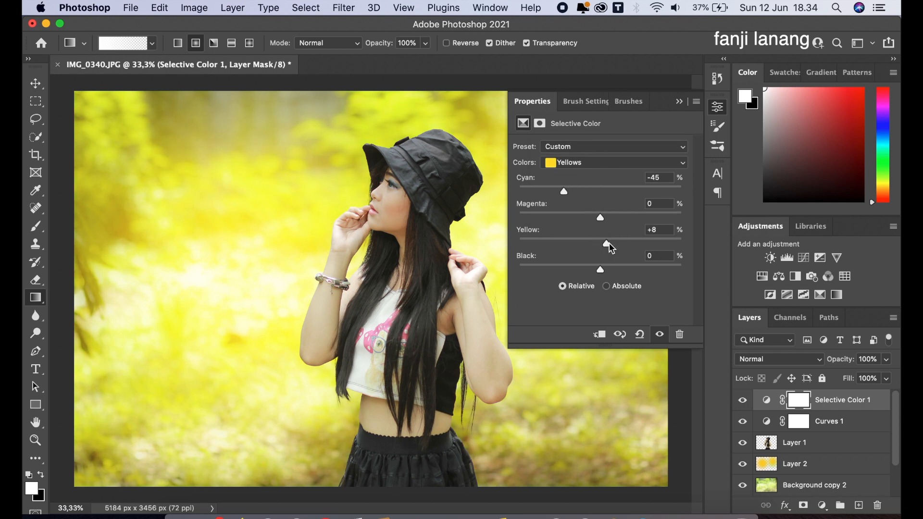
click(610, 243)
click(679, 101)
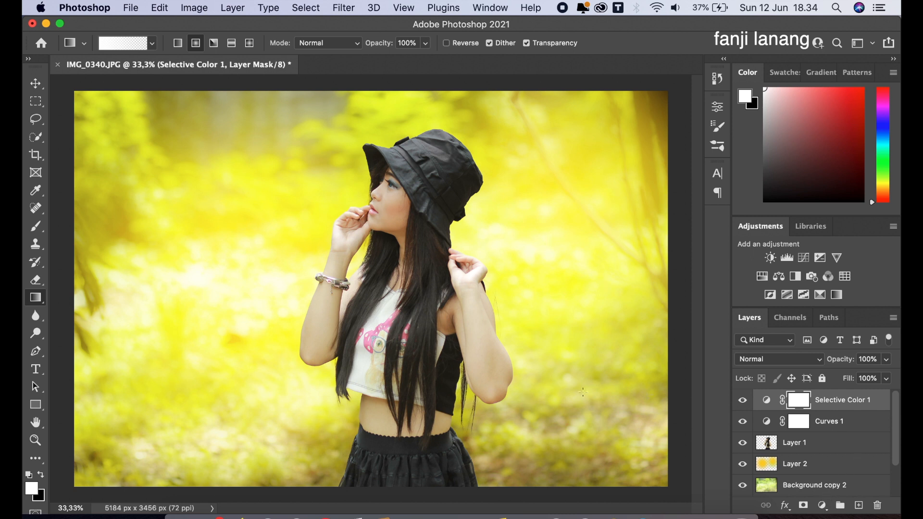
Step: Draw golden-yellow radial gradients along the photo's lower edge on a new layer above Selective Color 1 and set its blend mode to Screen
click(859, 505)
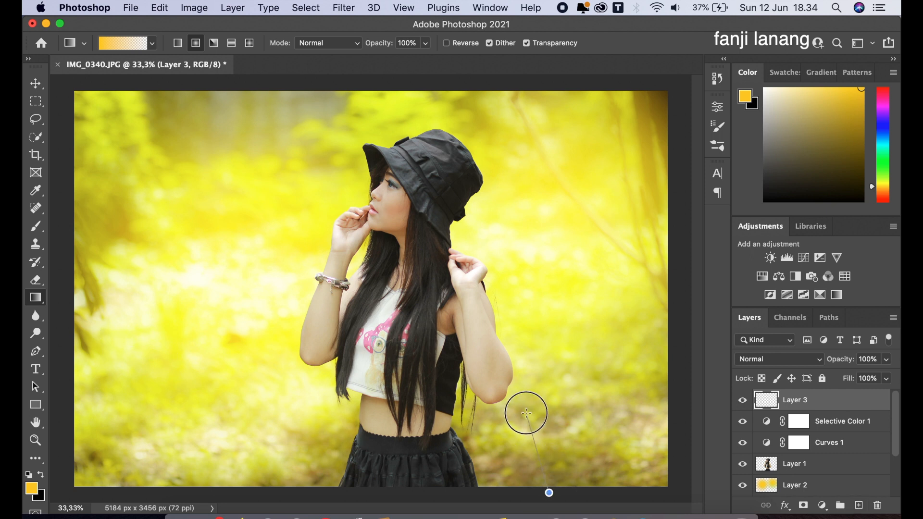
drag(547, 481, 526, 409)
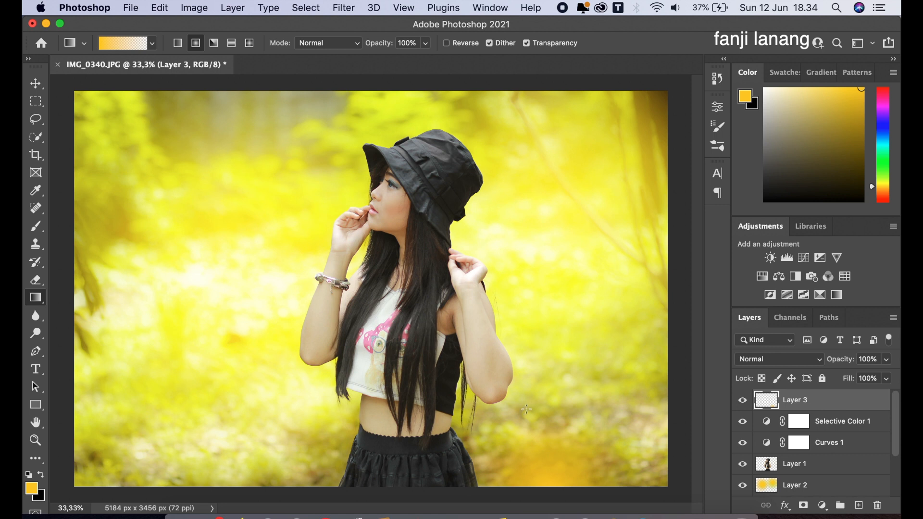
drag(225, 490, 482, 378)
click(776, 360)
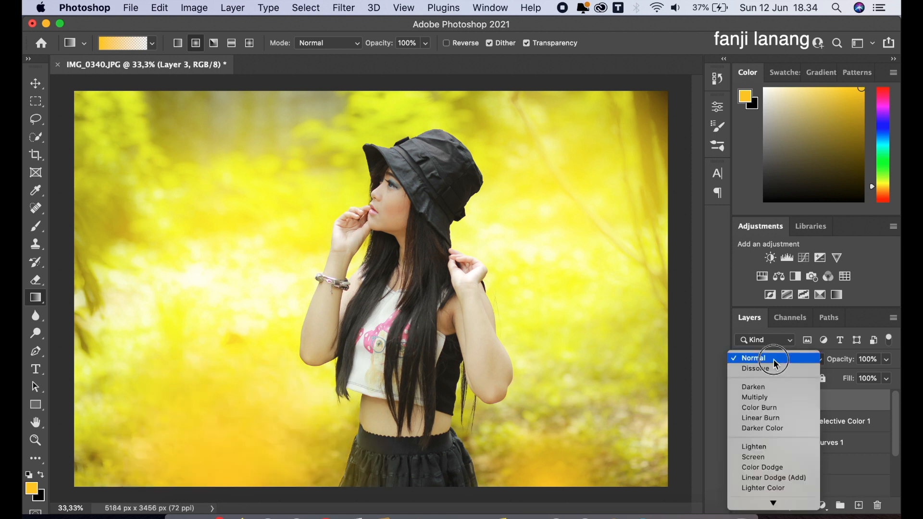
click(763, 457)
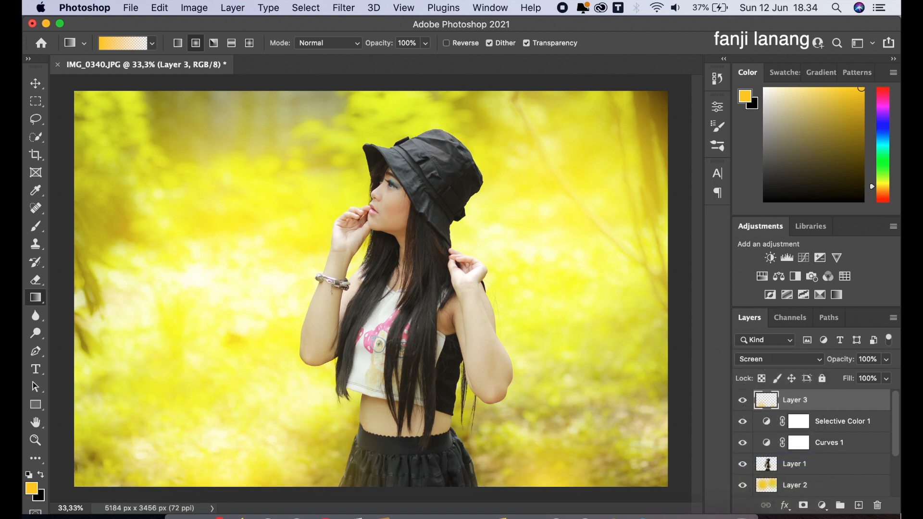
Step: Group all layers from Background copy up to Layer 3, and toggle the group's visibility to compare the edit with the original photo
scroll(846, 460, down, 3)
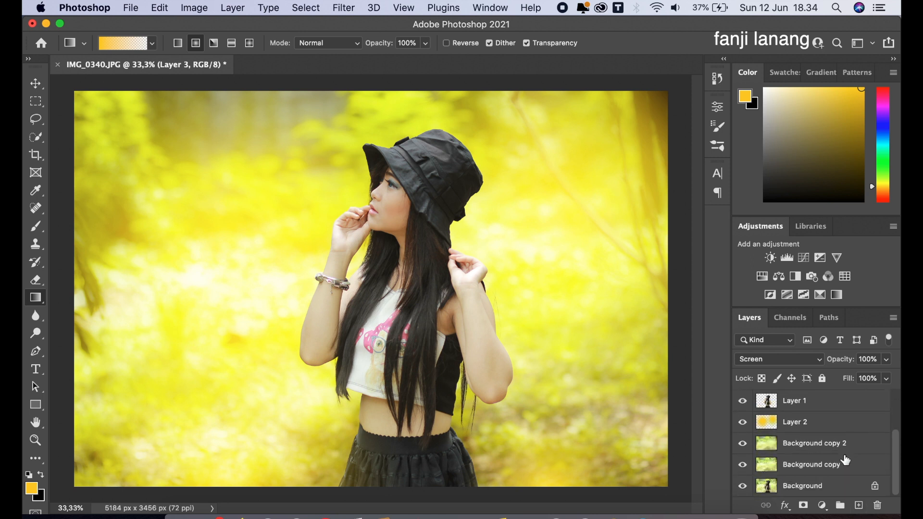
shift+click(836, 464)
scroll(835, 466, up, 3)
right_click(835, 395)
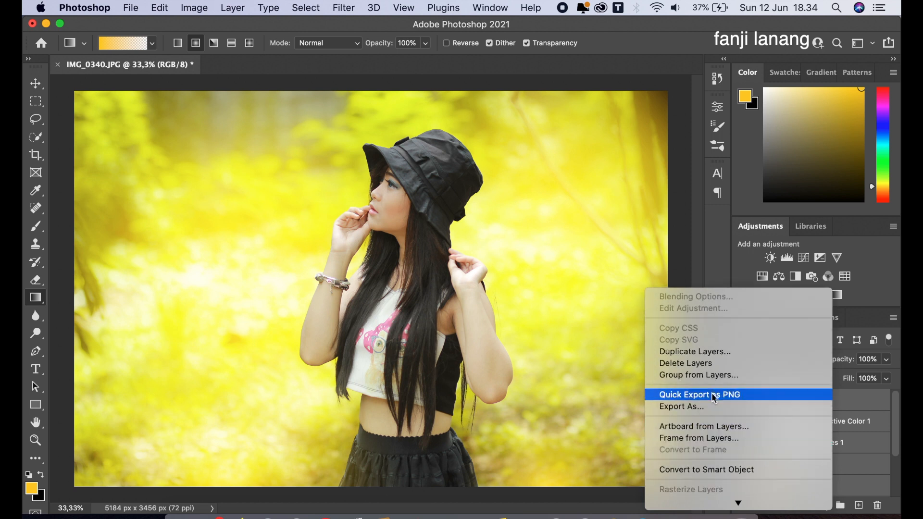
click(711, 375)
click(572, 246)
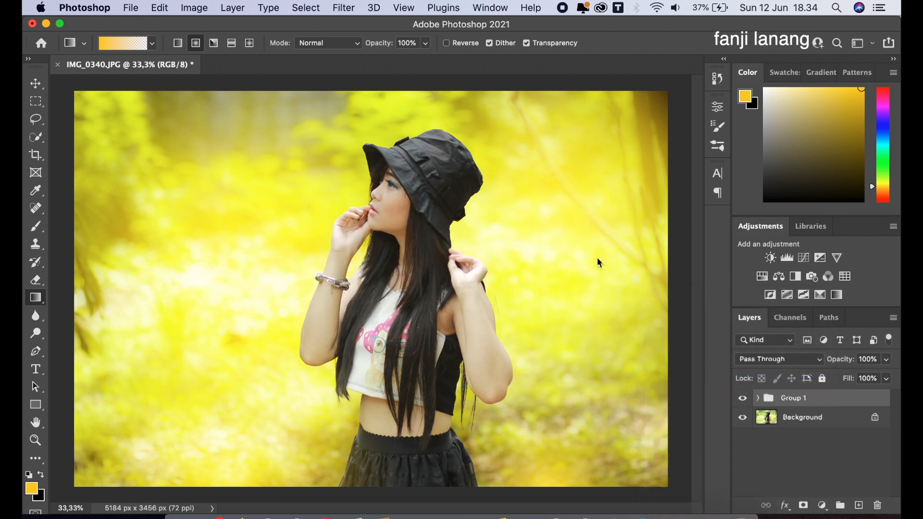
click(742, 399)
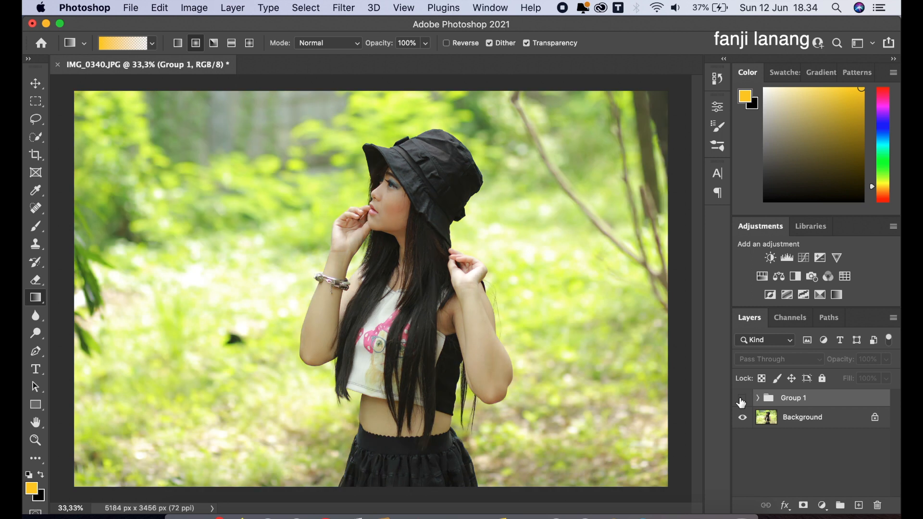
click(743, 400)
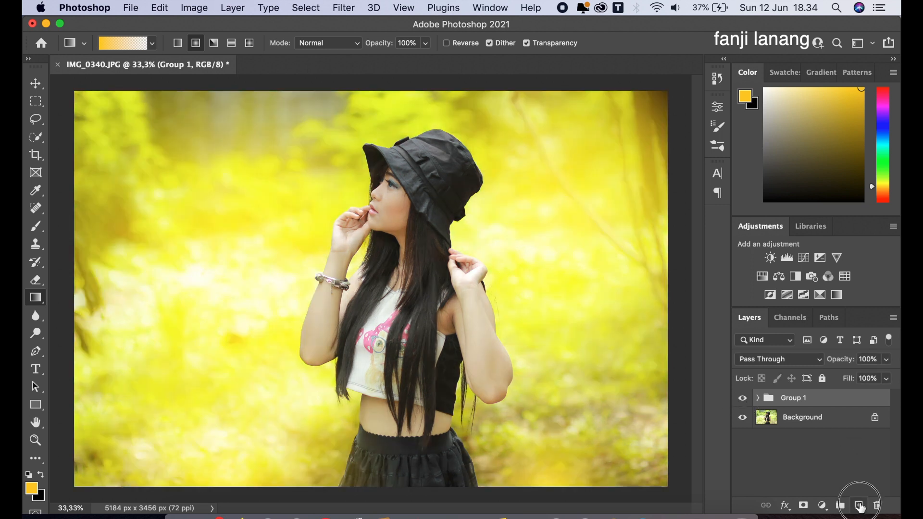
Step: Add a new layer above the group and set up the Brush tool with the signature brush tip and white as the foreground color
click(859, 505)
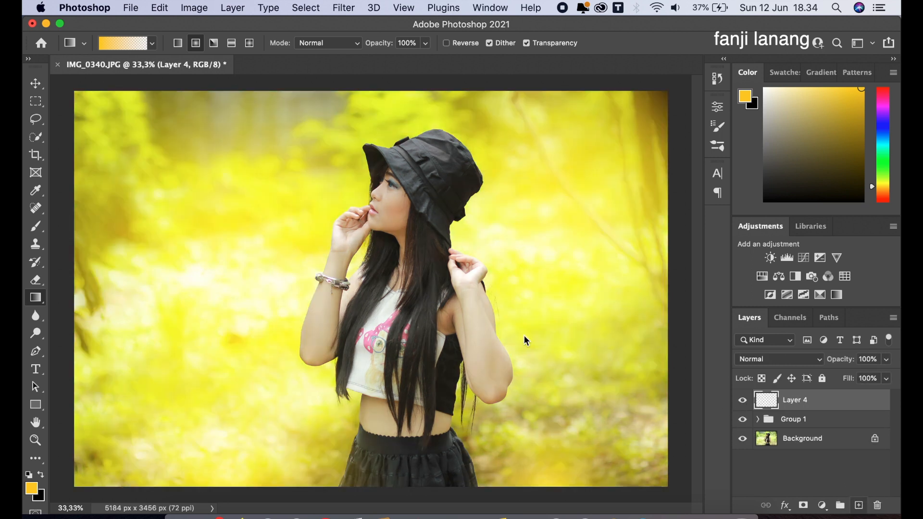
click(41, 223)
click(121, 47)
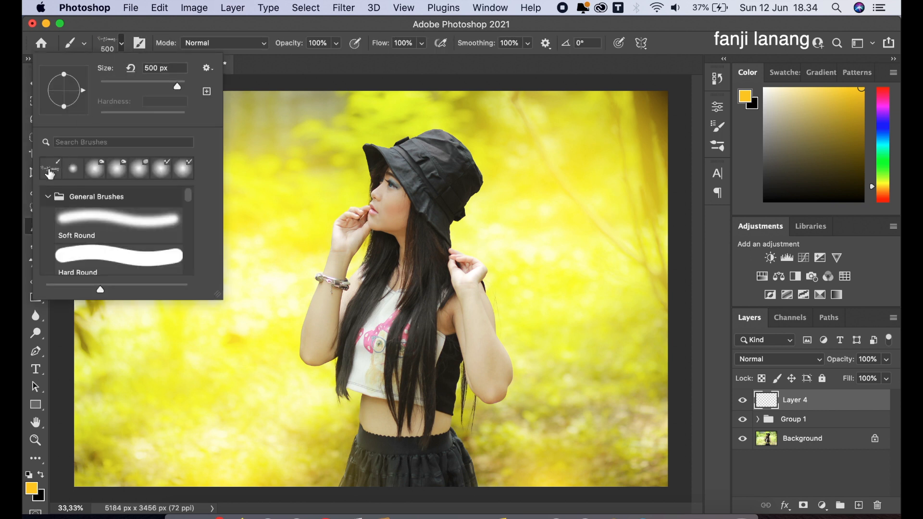
click(29, 474)
click(41, 474)
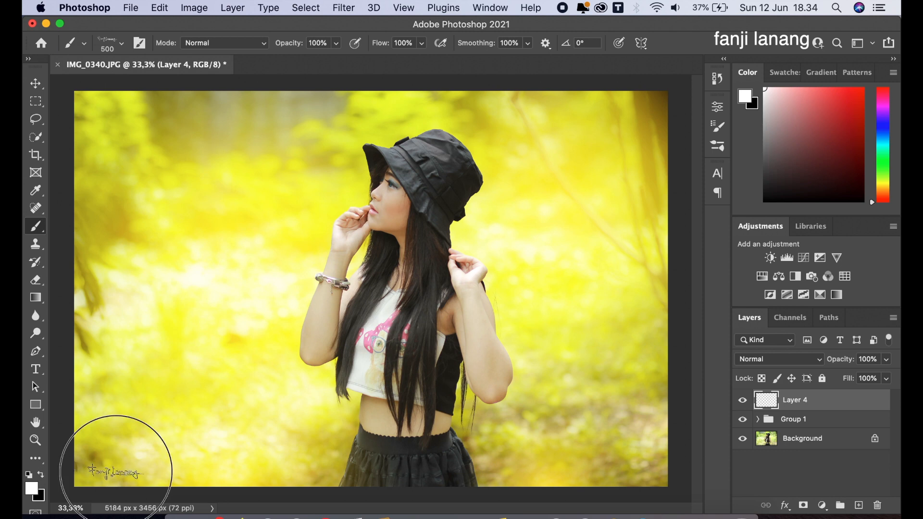